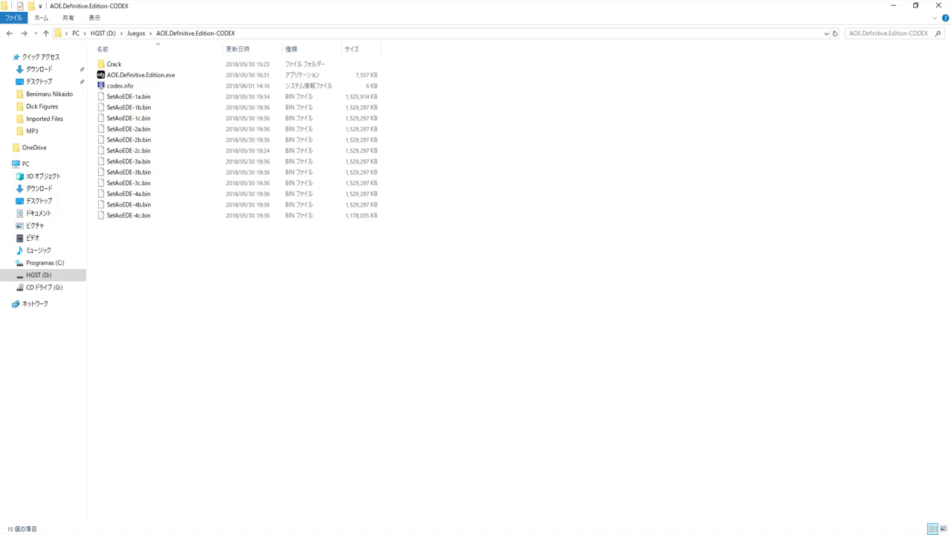
# Step: Try to launch AOE.Definitive.Edition.exe directly and dismiss the setup error
pyautogui.doubleClick(140, 74)
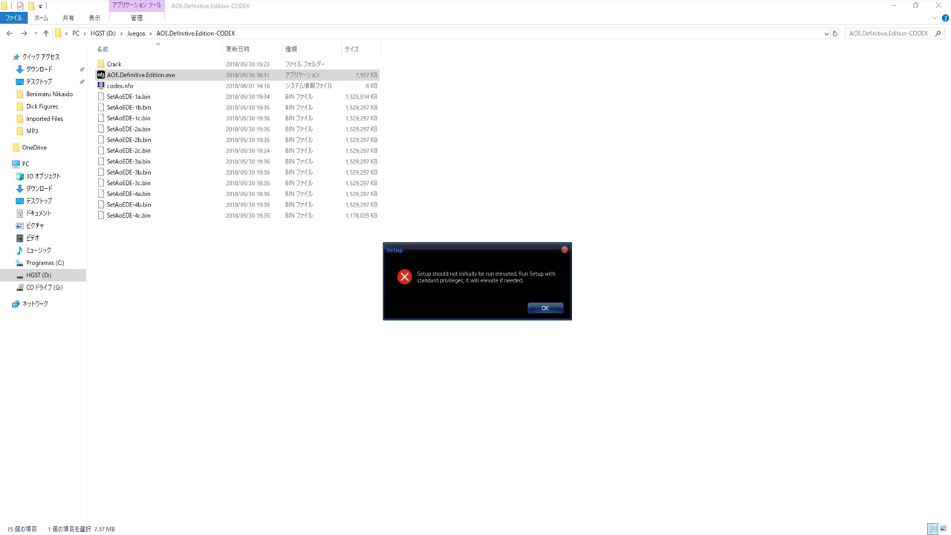
pyautogui.press('Return')
pyautogui.click(545, 308)
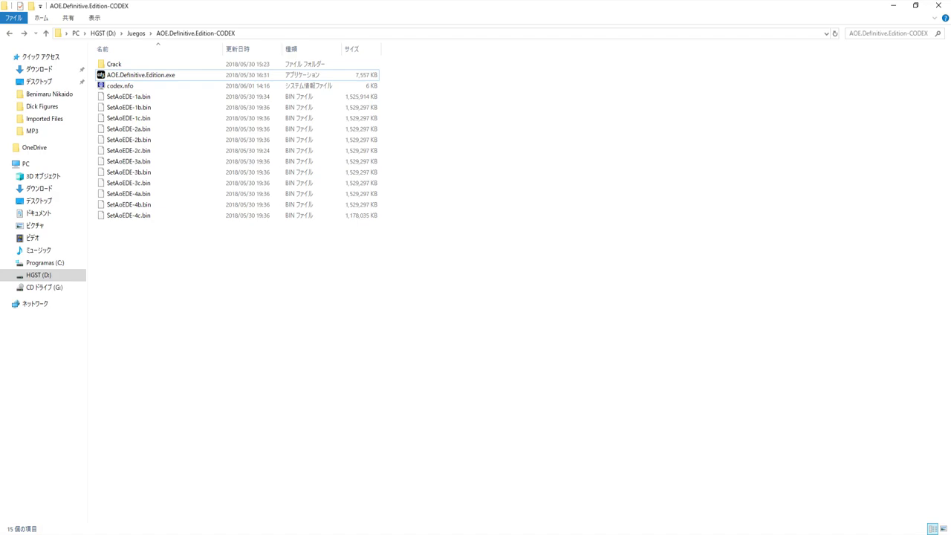
# Step: Open Notepad with a blank document
pyautogui.press('super+s')
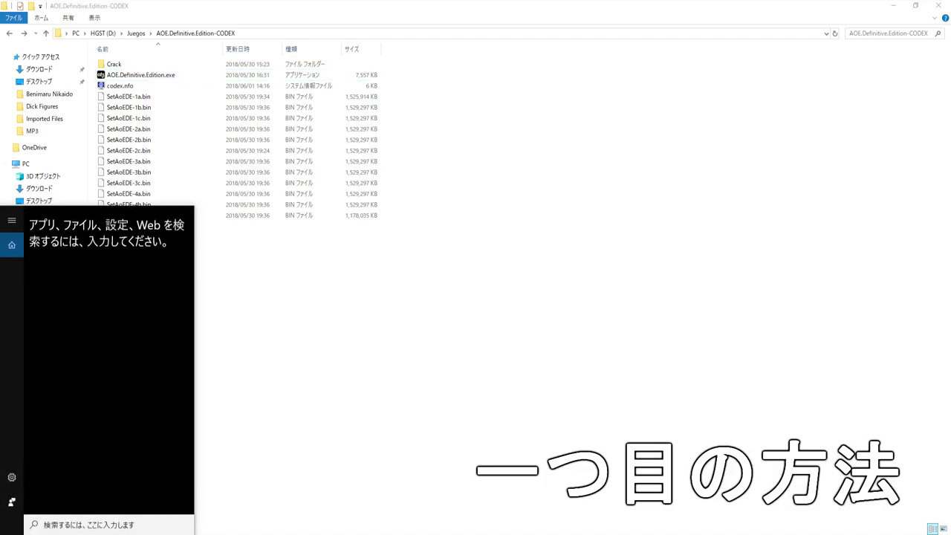
pyautogui.write('notepad')
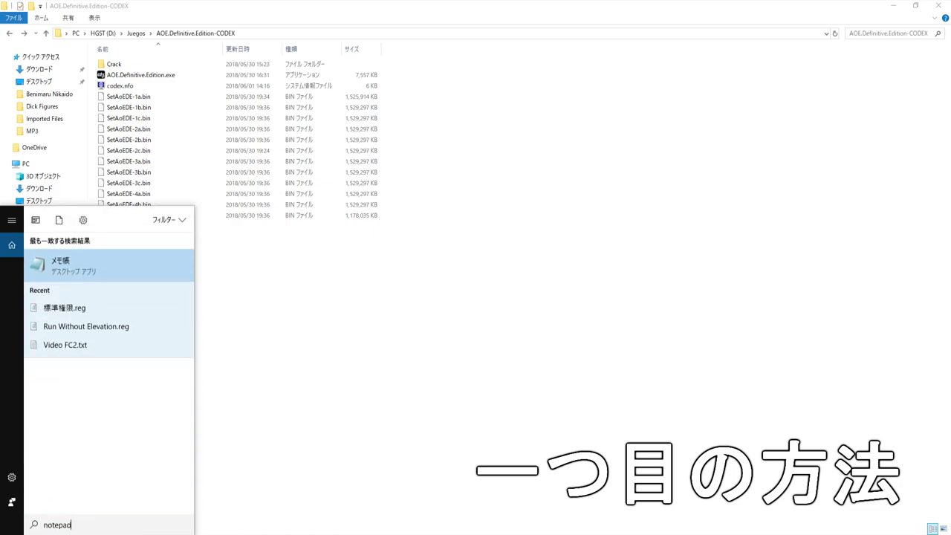
pyautogui.press('Return')
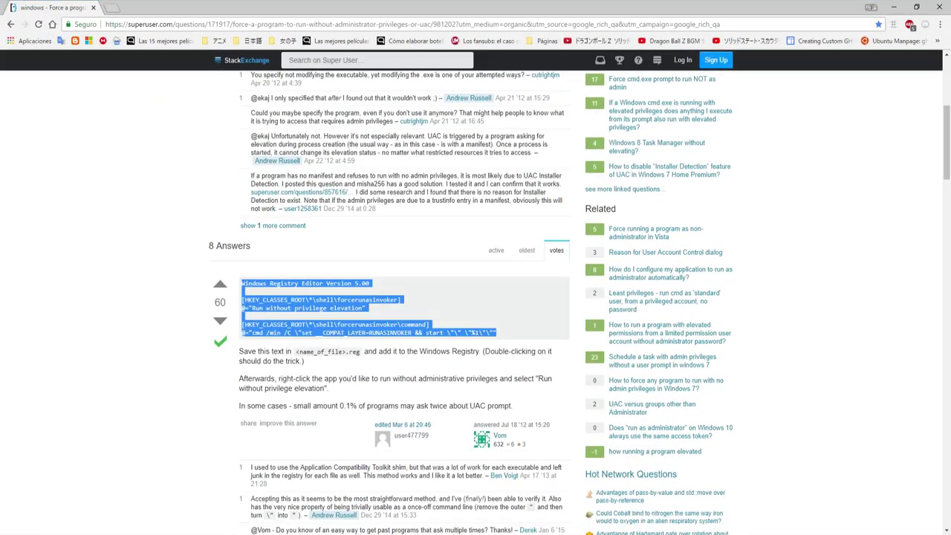
# Step: Copy the one-line nonadmin.bat command from the Super User answer in the browser and paste it into the blank Notepad document
pyautogui.scroll(-8, 475, 297)
pyautogui.scroll(2, 475, 297)
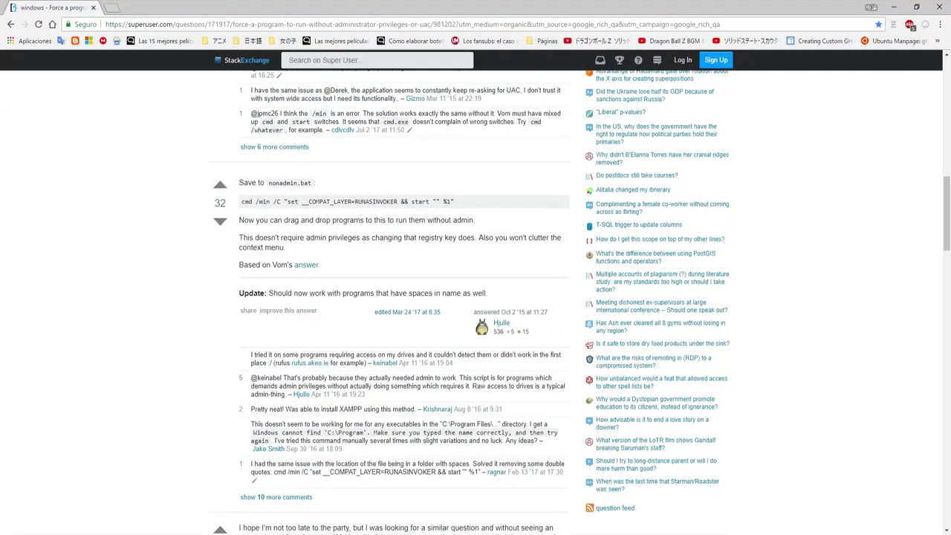
pyautogui.moveTo(454, 201); pyautogui.dragTo(241, 201)
pyautogui.press('super+c')
pyautogui.rightClick(248, 205)
pyautogui.click(266, 212)
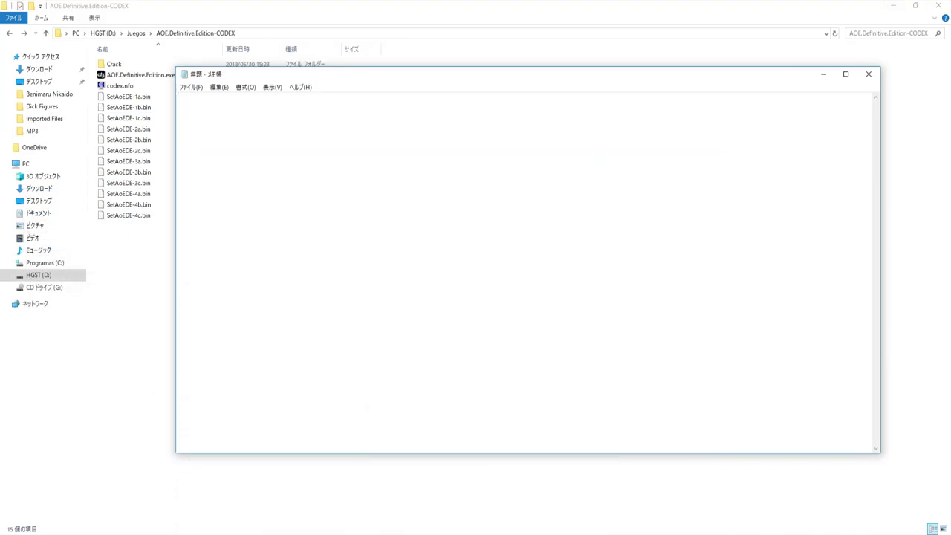
pyautogui.rightClick(361, 176)
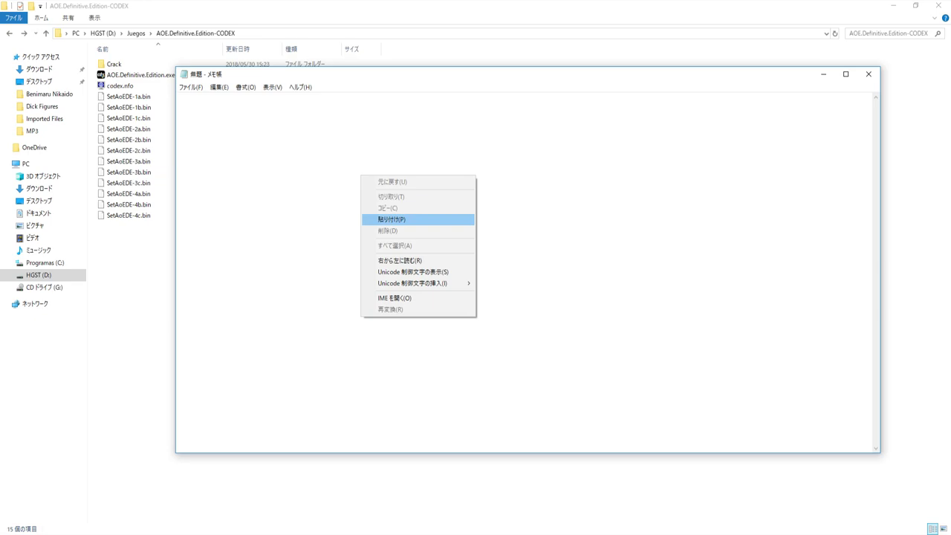
pyautogui.click(391, 219)
# Step: Start saving the pasted command as a new file with the file type set to すべてのファイル (*.*)
pyautogui.click(190, 87)
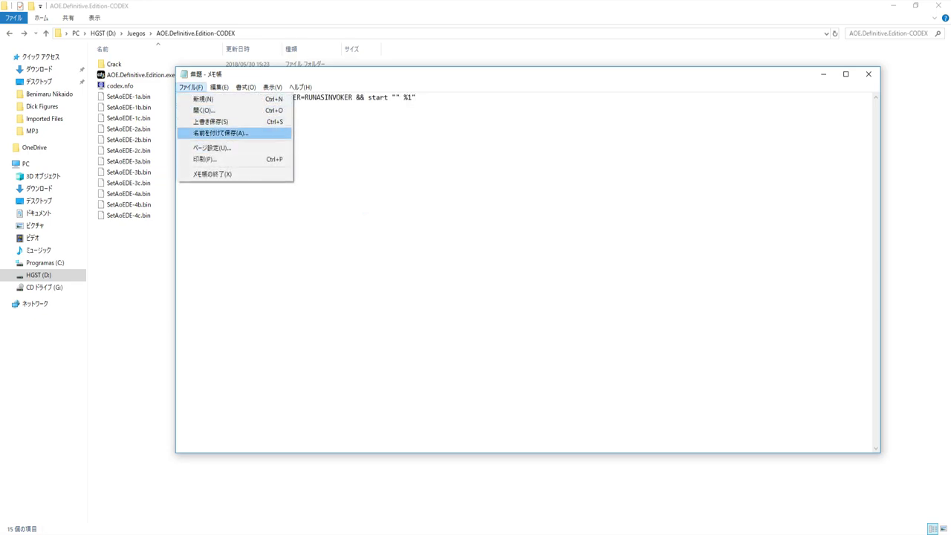
pyautogui.click(220, 133)
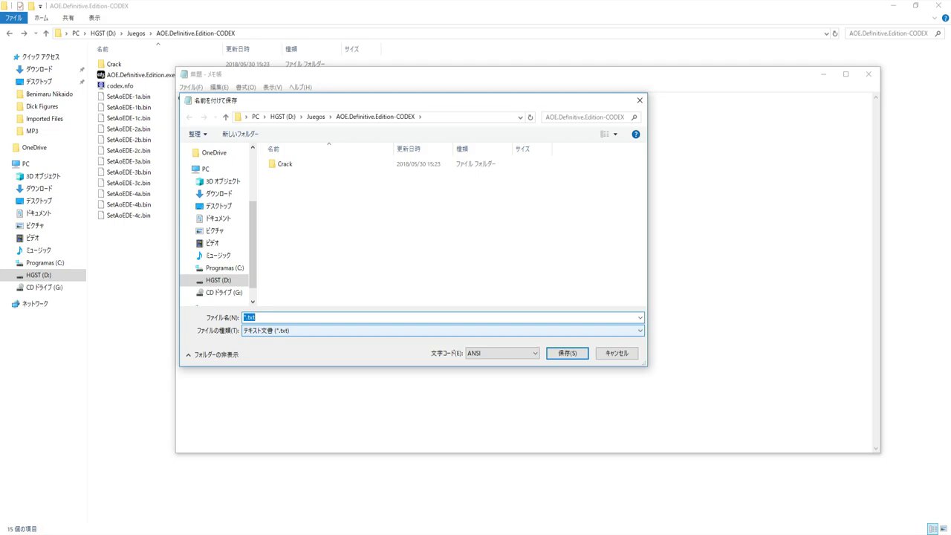
pyautogui.click(442, 330)
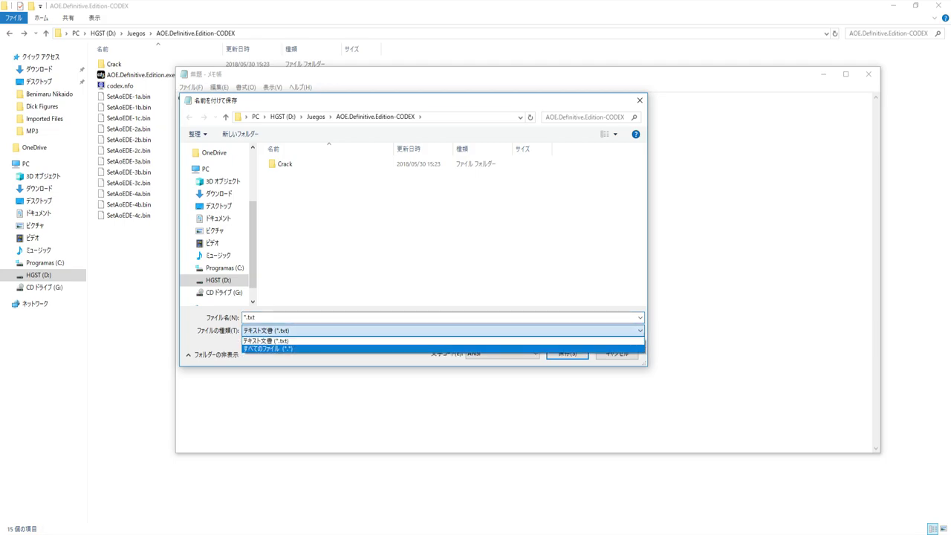
pyautogui.click(268, 348)
# Step: Save the file as 標準権限.bat in the AOE.Definitive.Edition-CODEX folder and close Notepad
pyautogui.click(371, 317)
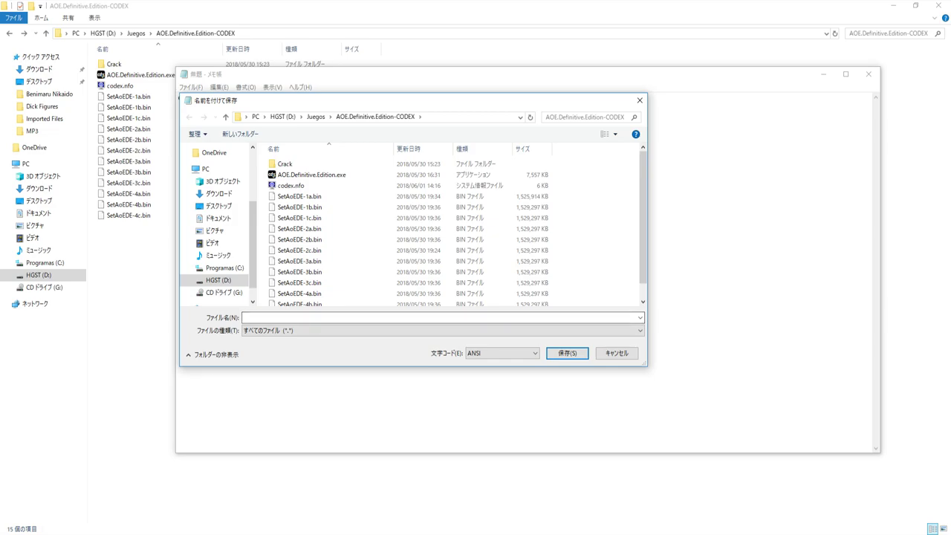
pyautogui.press('super+space')
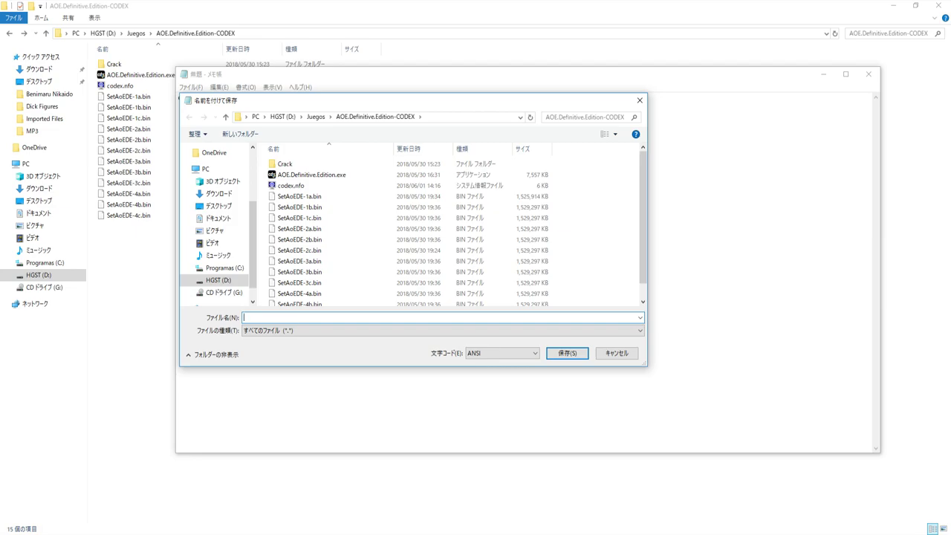
pyautogui.write('ひょうじゅん')
pyautogui.press('Tab')
pyautogui.press('Return')
pyautogui.press('super+space')
pyautogui.press('super+space')
pyautogui.press('super+space')
pyautogui.write('.')
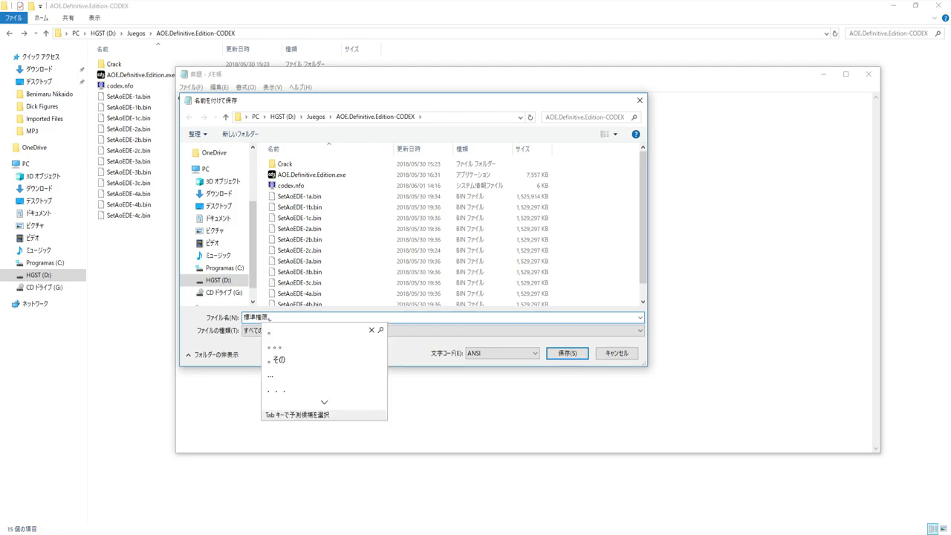
pyautogui.press('super+space')
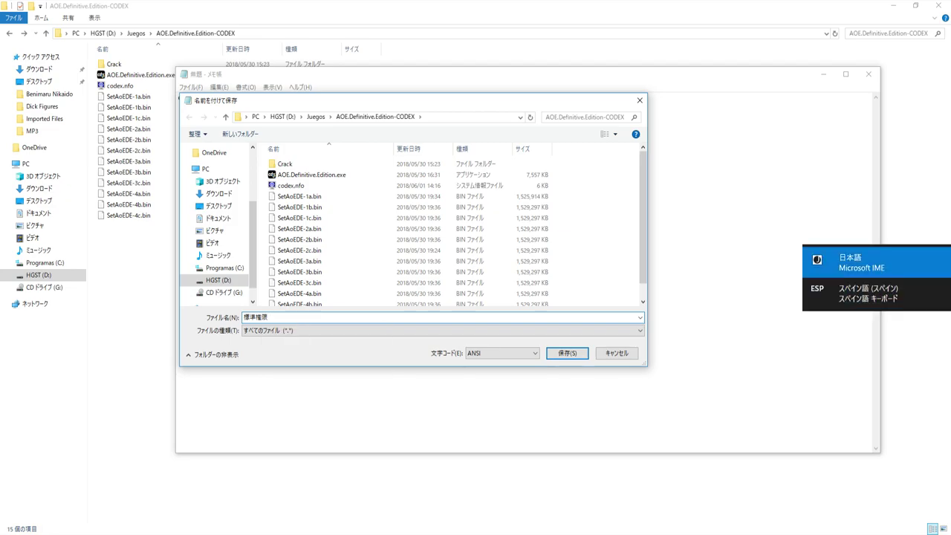
pyautogui.write('.')
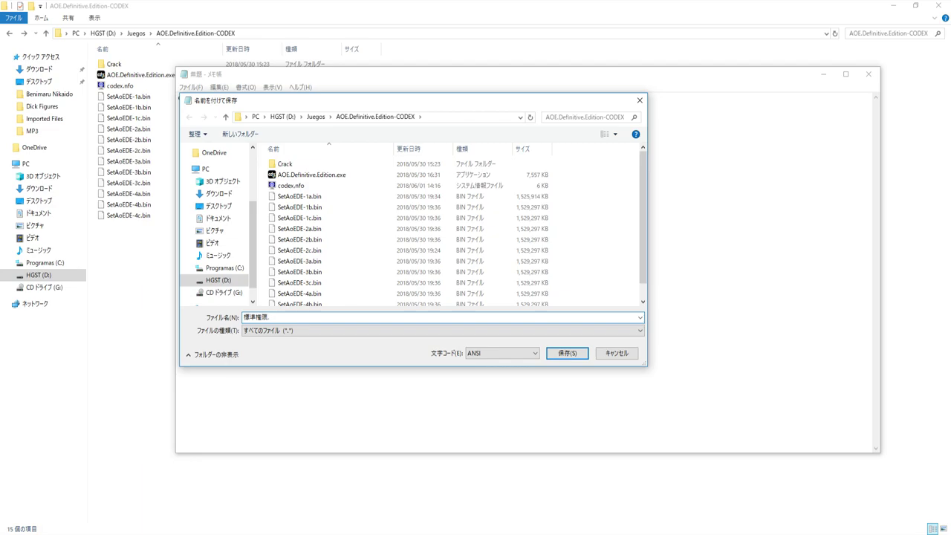
pyautogui.write('bat')
pyautogui.press('Tab')
pyautogui.press('Return')
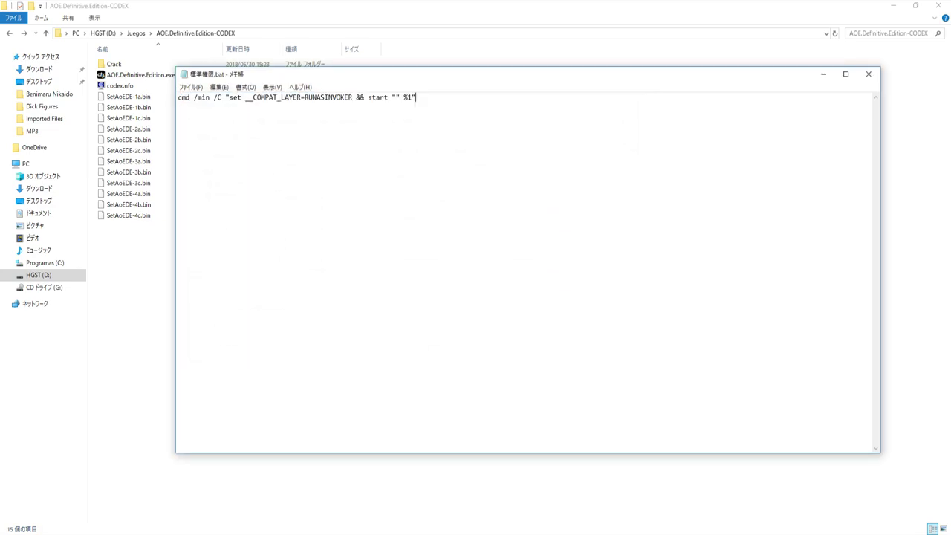
pyautogui.hotkey('alt', 'F4')
# Step: Open AOE.Definitive.Edition.exe with 標準権限.bat, continuing past the system requirements notice, and exit the installer
pyautogui.click(123, 226)
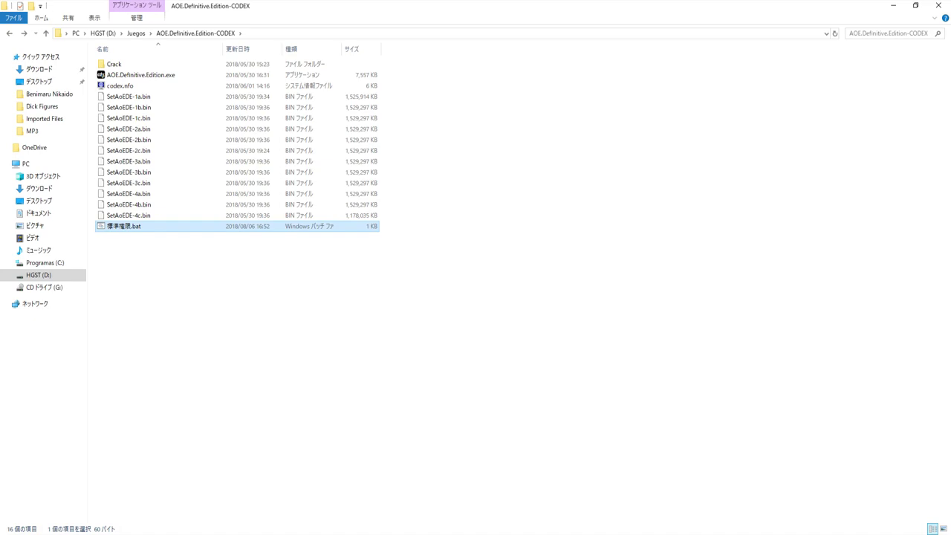
pyautogui.click(180, 74)
pyautogui.moveTo(184, 78); pyautogui.dragTo(171, 208)
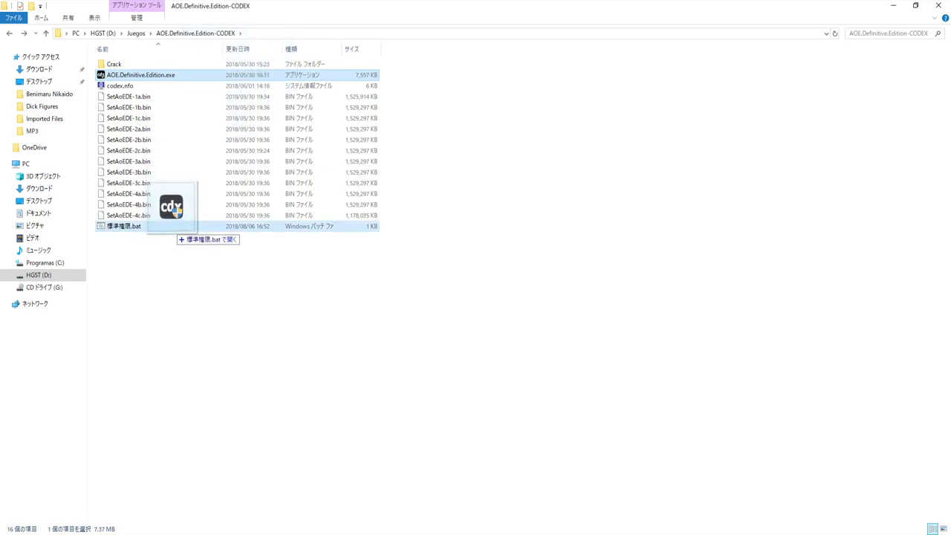
pyautogui.moveTo(172, 225); pyautogui.dragTo(172, 225)
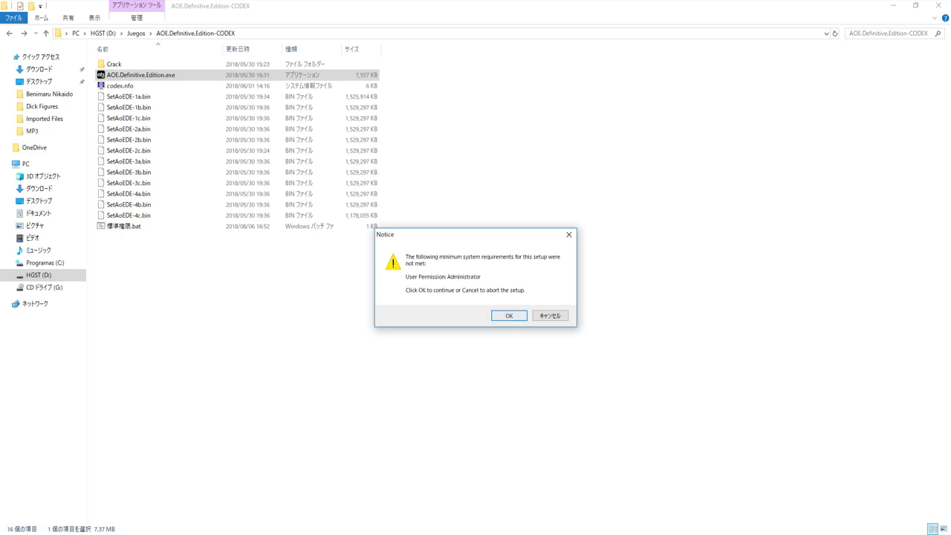
pyautogui.press('Return')
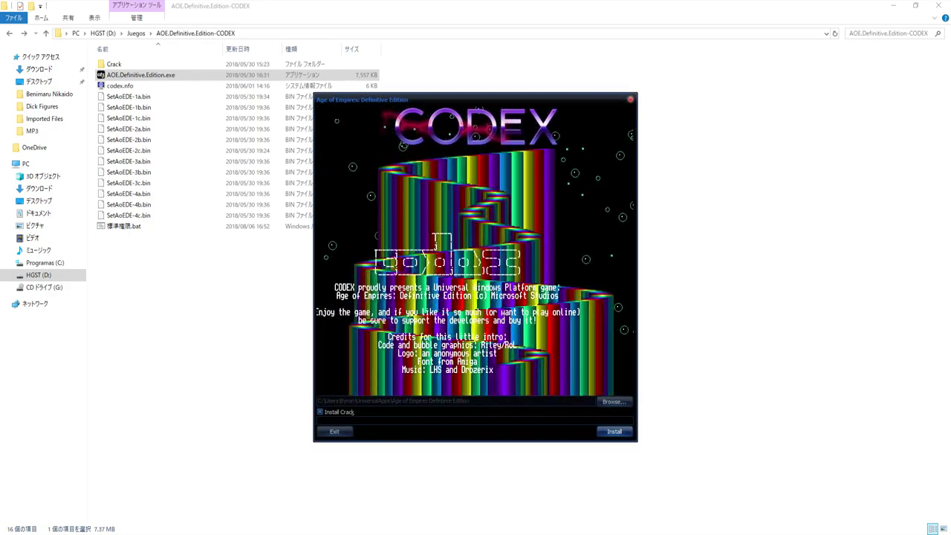
pyautogui.press('Escape')
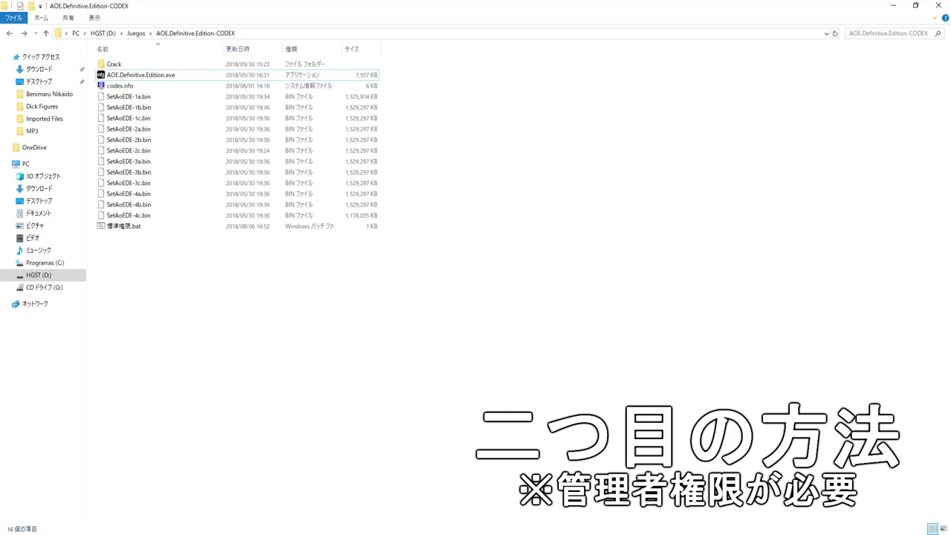
# Step: Open Notepad again for a second script file
pyautogui.press('super+s')
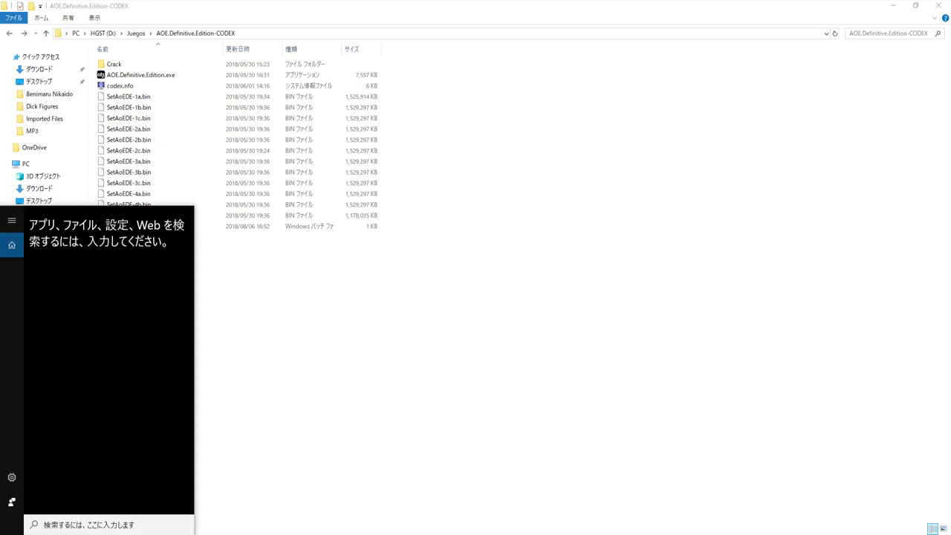
pyautogui.write('notepad')
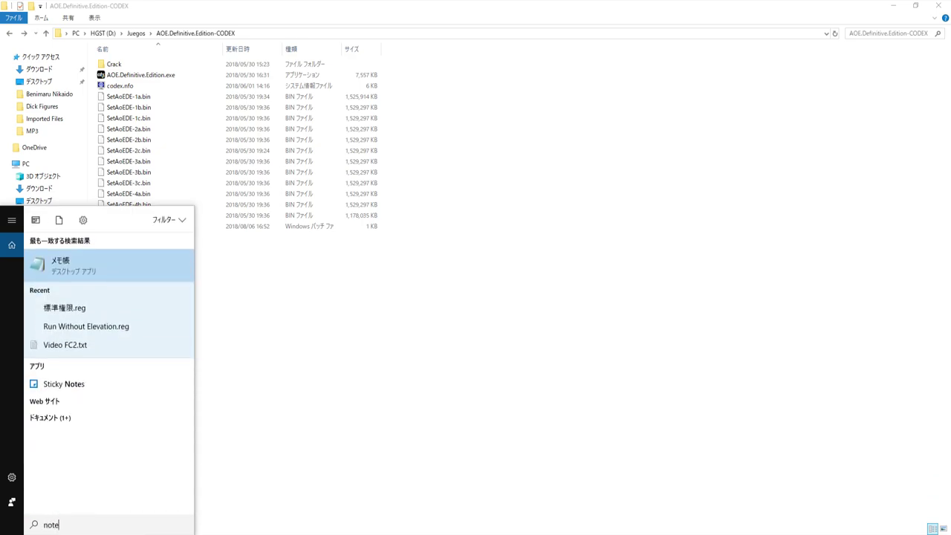
pyautogui.press('Return')
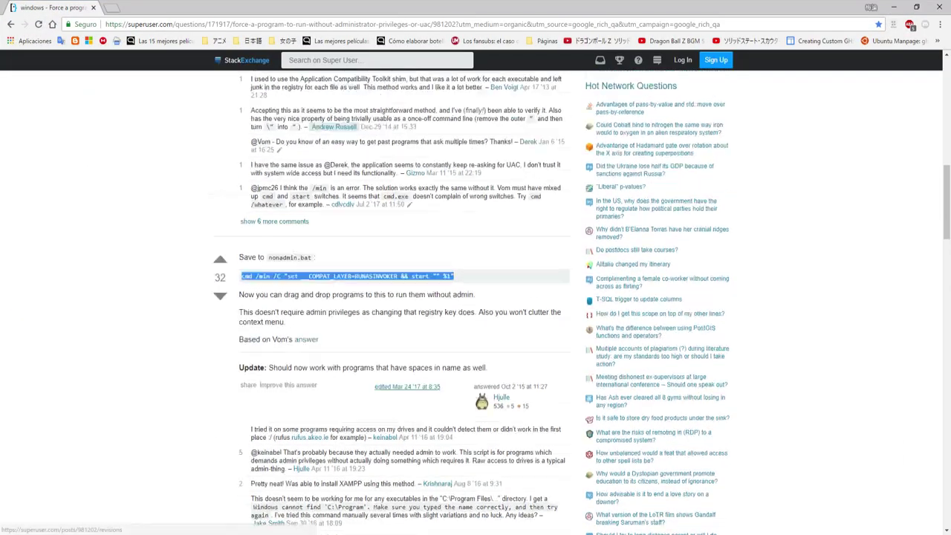
# Step: Copy the full Windows Registry Editor code block from the accepted Super User answer and paste it into the new Notepad document
pyautogui.scroll(6, 475, 297)
pyautogui.moveTo(429, 324); pyautogui.dragTo(387, 325)
pyautogui.click(386, 324)
pyautogui.moveTo(241, 282); pyautogui.dragTo(496, 333)
pyautogui.rightClick(494, 334)
pyautogui.click(514, 340)
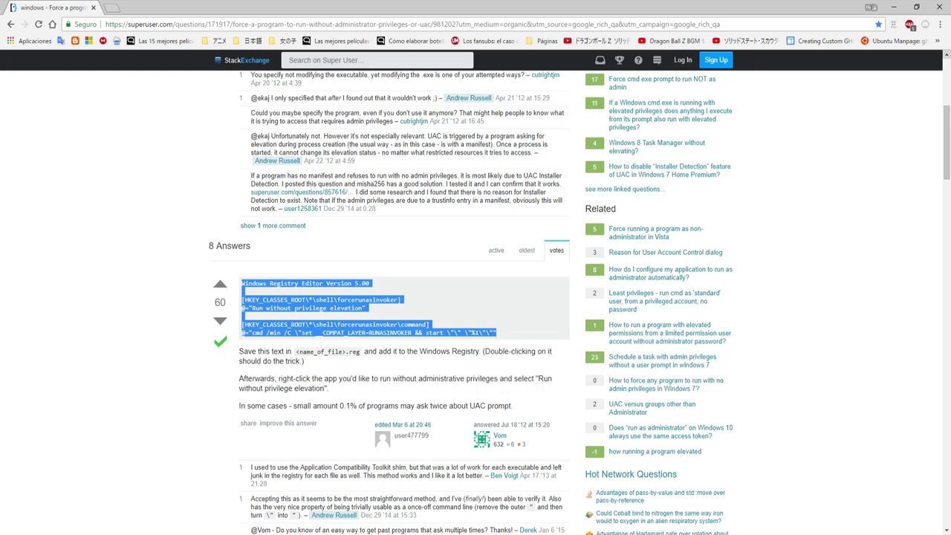
pyautogui.rightClick(451, 179)
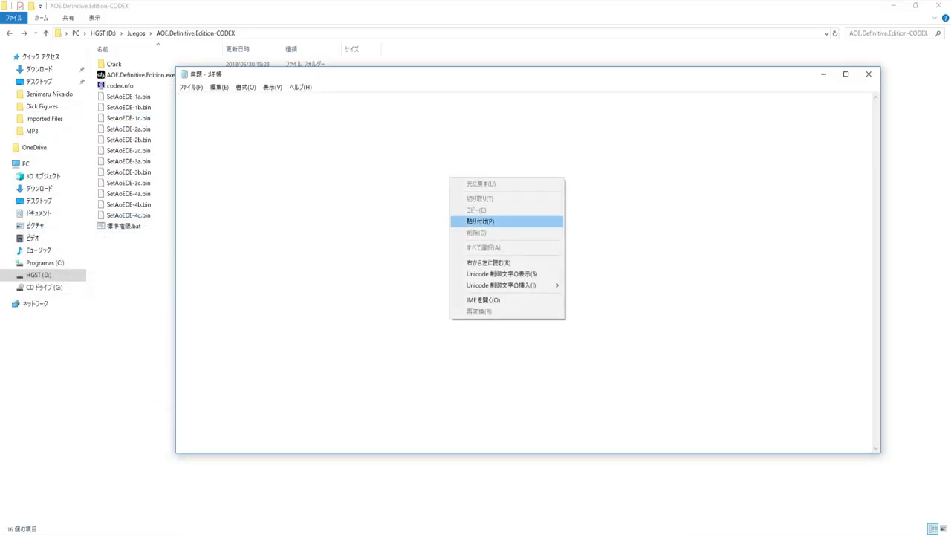
pyautogui.click(480, 222)
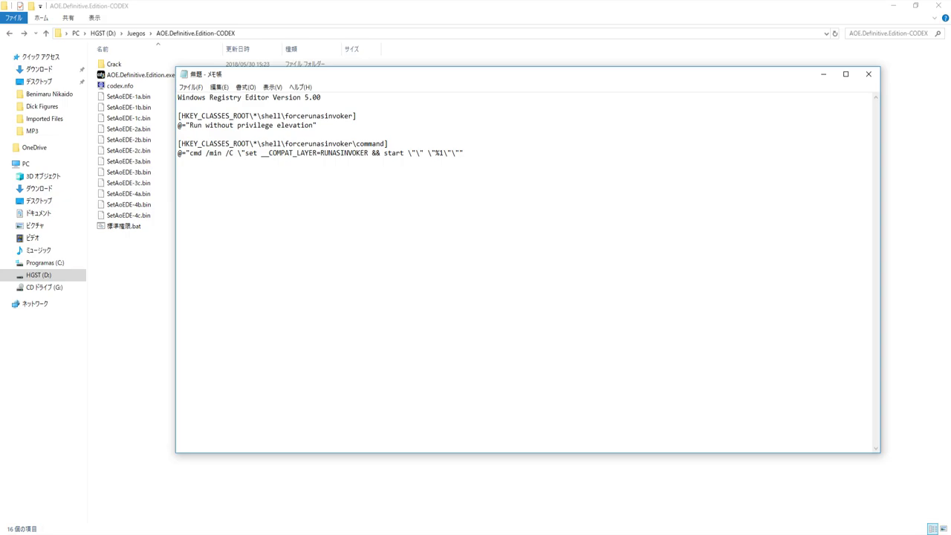
# Step: Start saving the registry script under a new name with the file type set to すべてのファイル (*.*)
pyautogui.click(190, 87)
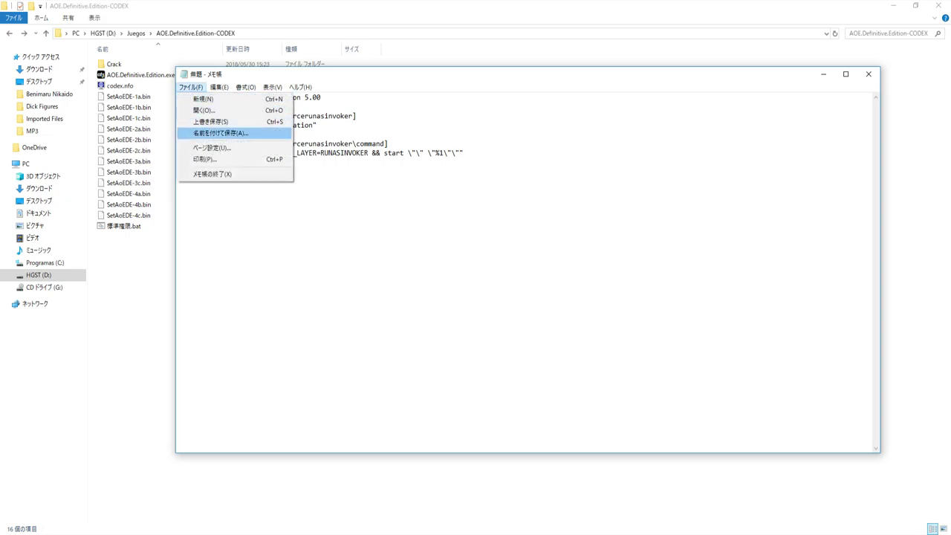
pyautogui.press('Return')
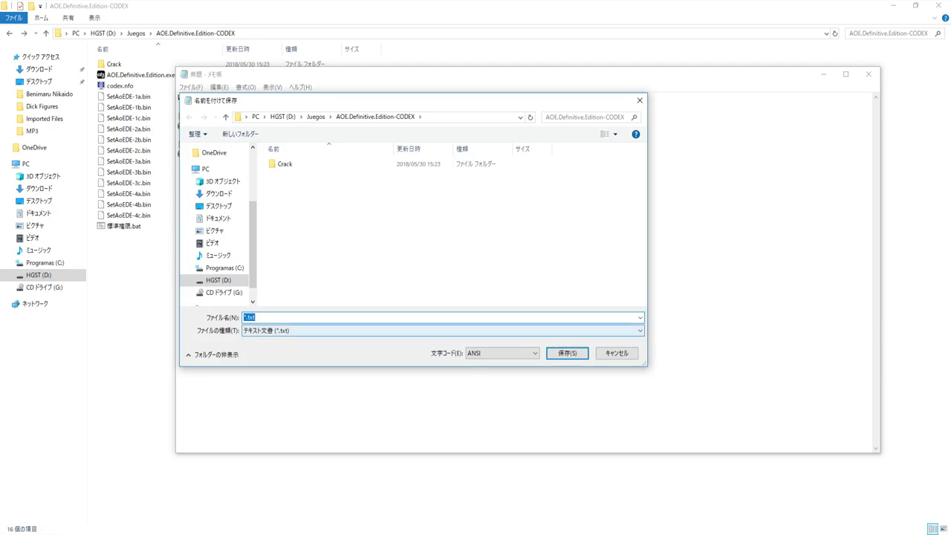
pyautogui.click(442, 330)
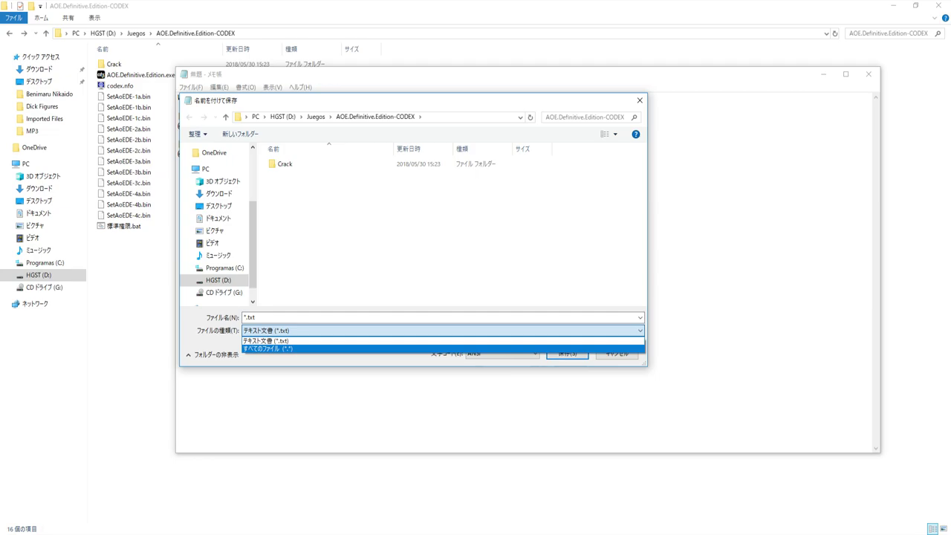
pyautogui.click(442, 349)
# Step: Enter 標準権限 as the registry script's file name using Japanese input
pyautogui.click(442, 317)
pyautogui.press('super+space')
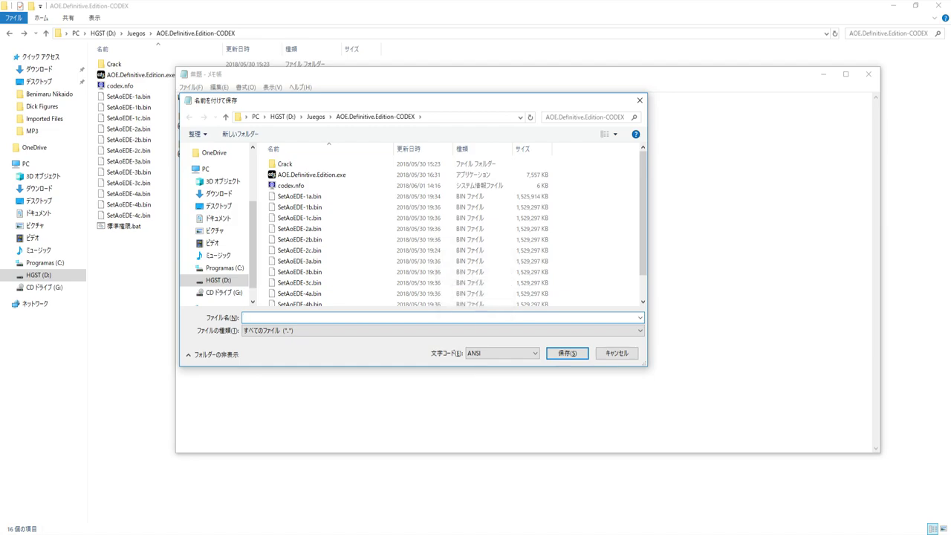
pyautogui.write('hyoujunn')
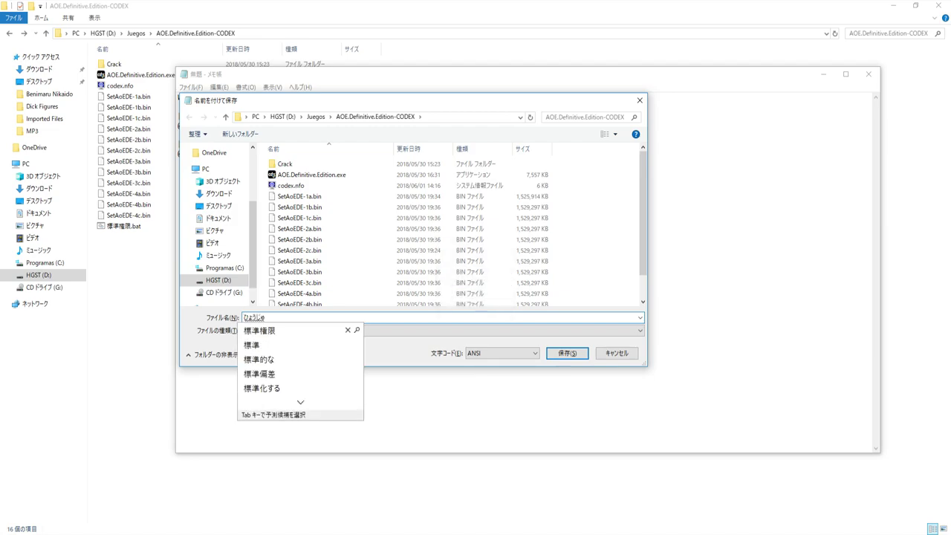
pyautogui.press('Tab')
pyautogui.press('Return')
pyautogui.press('super+space')
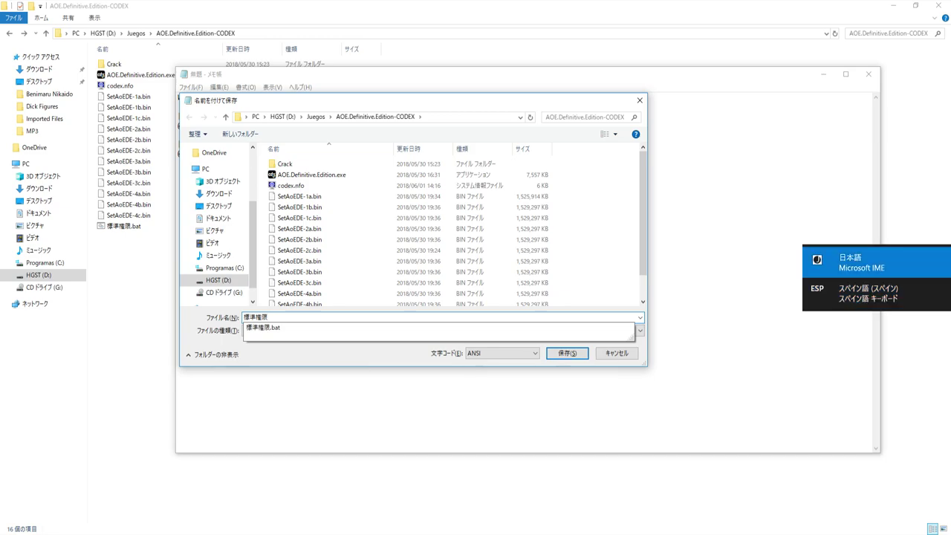
pyautogui.press('Escape')
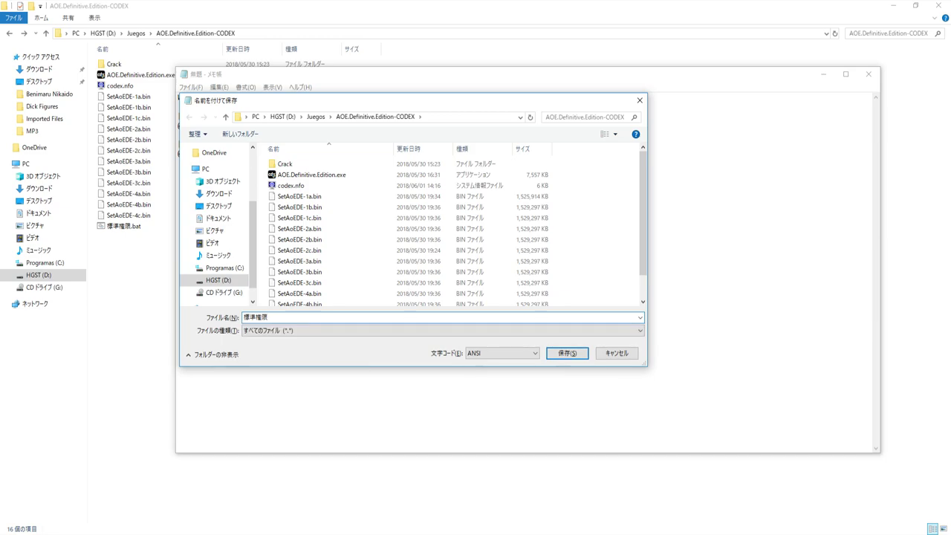
# Step: Add the .reg extension to the file name, save the script as 標準権限.reg and close Notepad
pyautogui.write('.')
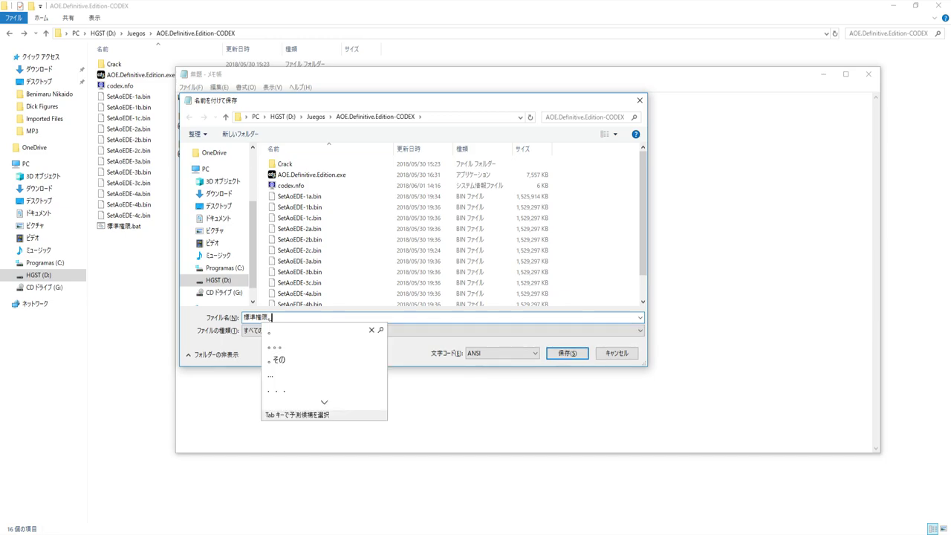
pyautogui.press('Escape')
pyautogui.press('super+space')
pyautogui.press('super+space')
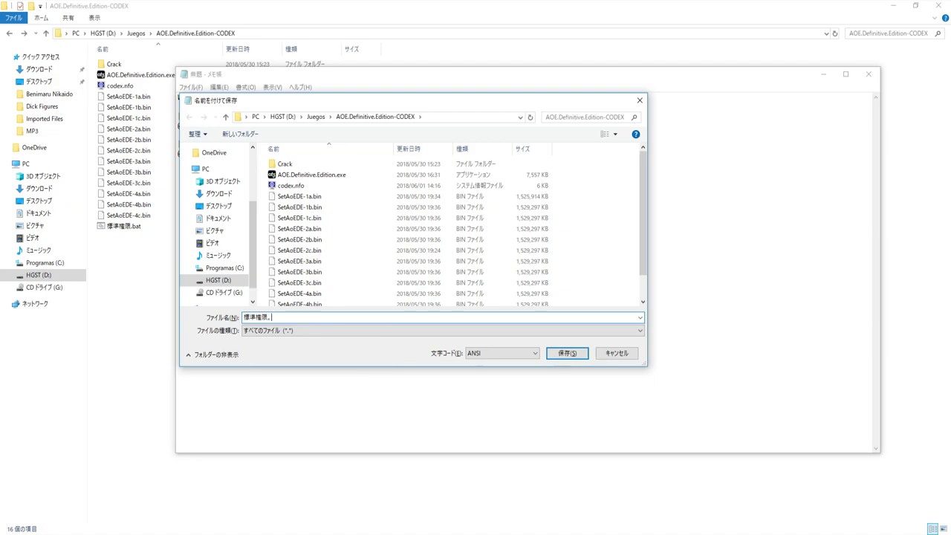
pyautogui.press('BackSpace')
pyautogui.write('.')
pyautogui.press('Escape')
pyautogui.write('reg')
pyautogui.click(567, 353)
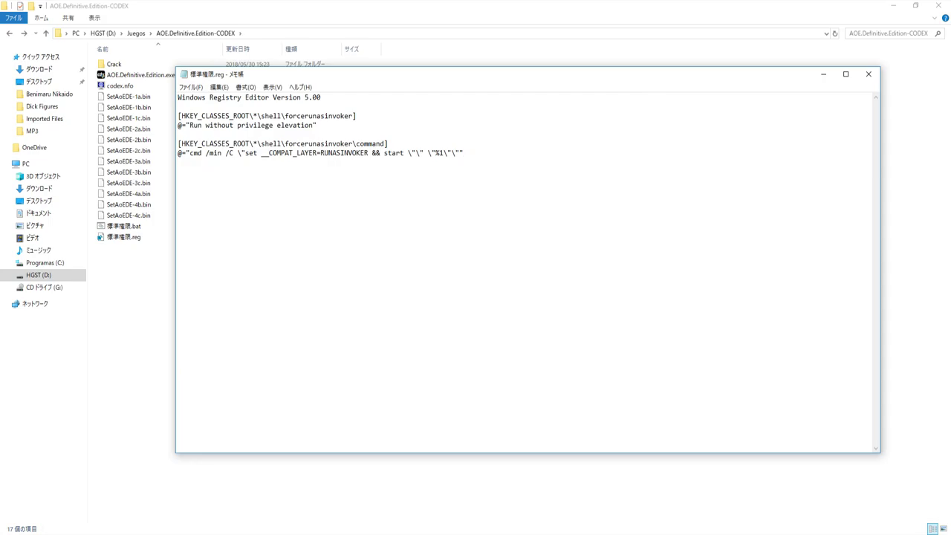
pyautogui.hotkey('alt', 'F4')
# Step: Merge 標準権限.reg into the Windows registry, allowing the Registry Editor to make changes and accepting its prompts
pyautogui.click(123, 237)
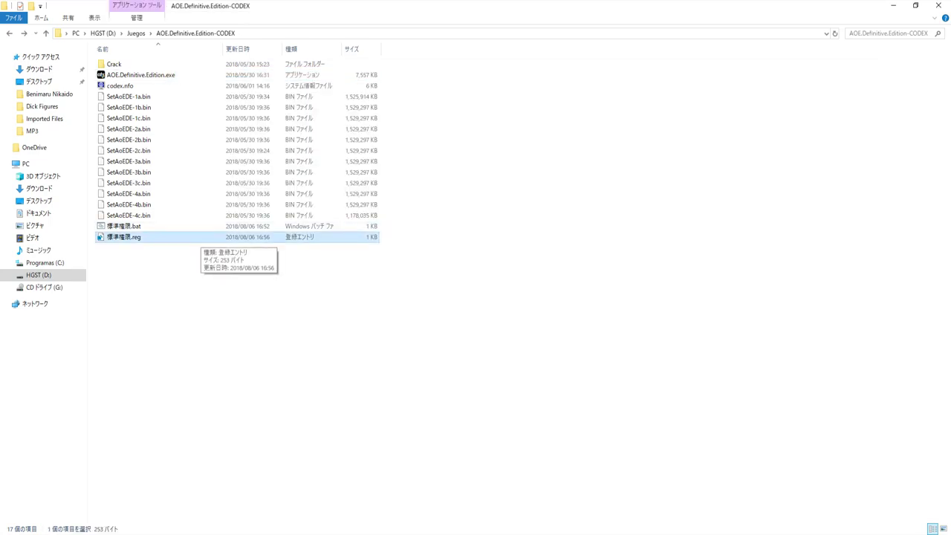
pyautogui.click(201, 237)
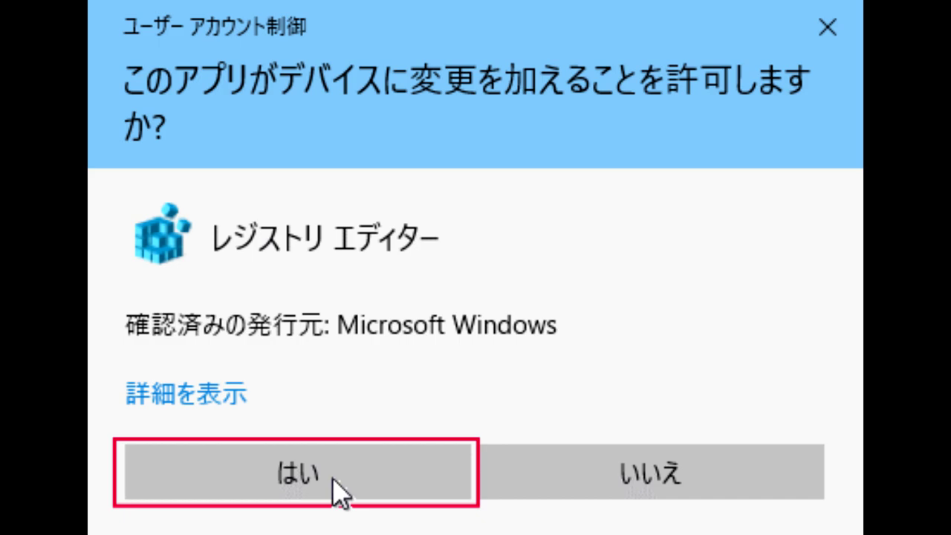
pyautogui.click(332, 479)
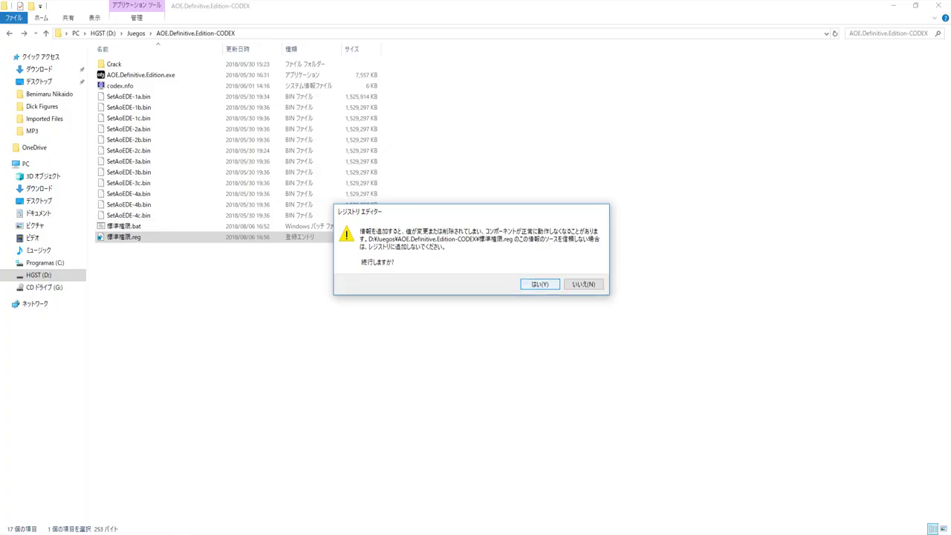
pyautogui.press('Return')
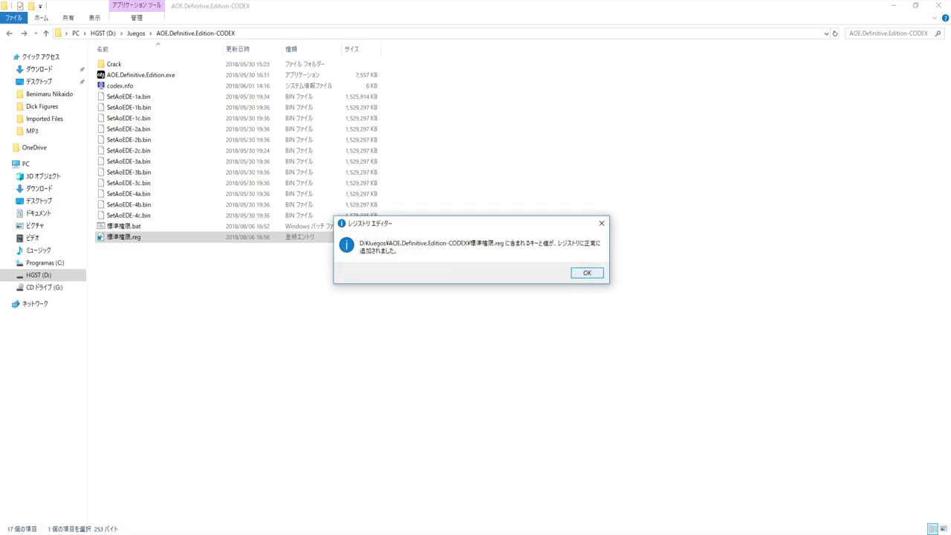
pyautogui.press('Return')
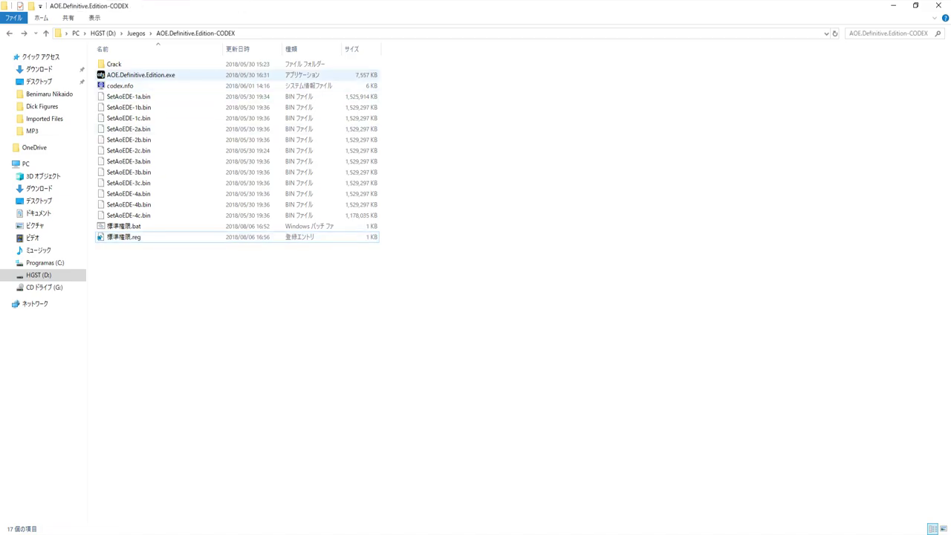
# Step: Examine the "Run without privilege elevation" entry in the context menu of AOE.Definitive.Edition.exe and its label text in 標準権限.reg
pyautogui.click(140, 74)
pyautogui.rightClick(226, 74)
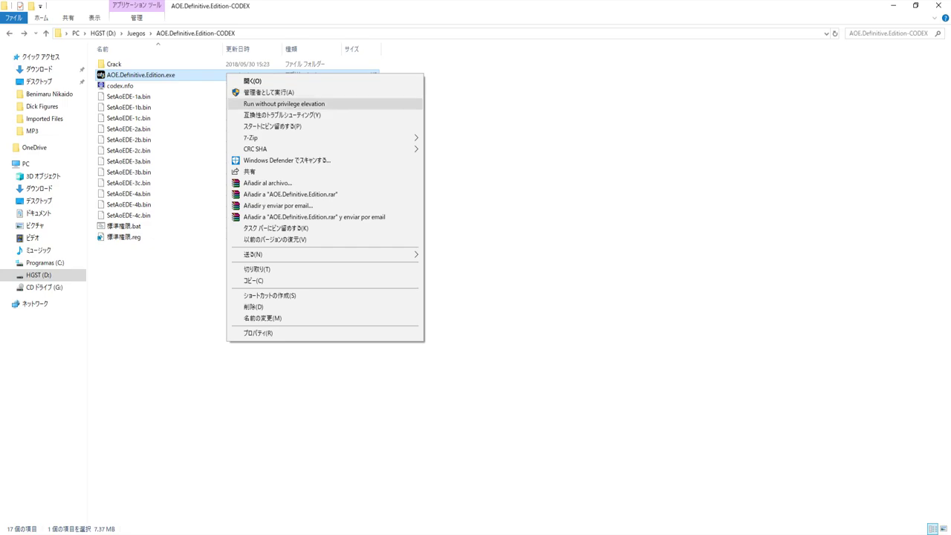
pyautogui.press('Escape')
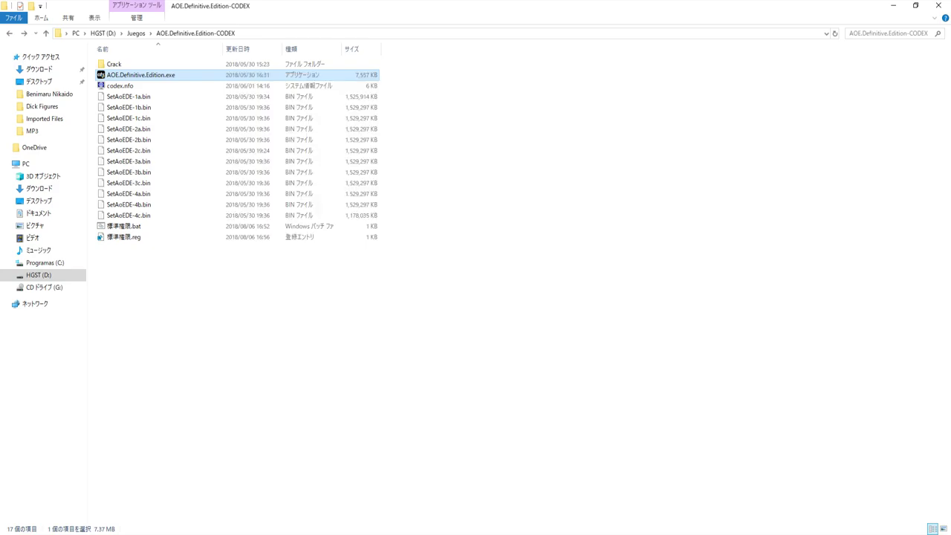
pyautogui.rightClick(212, 74)
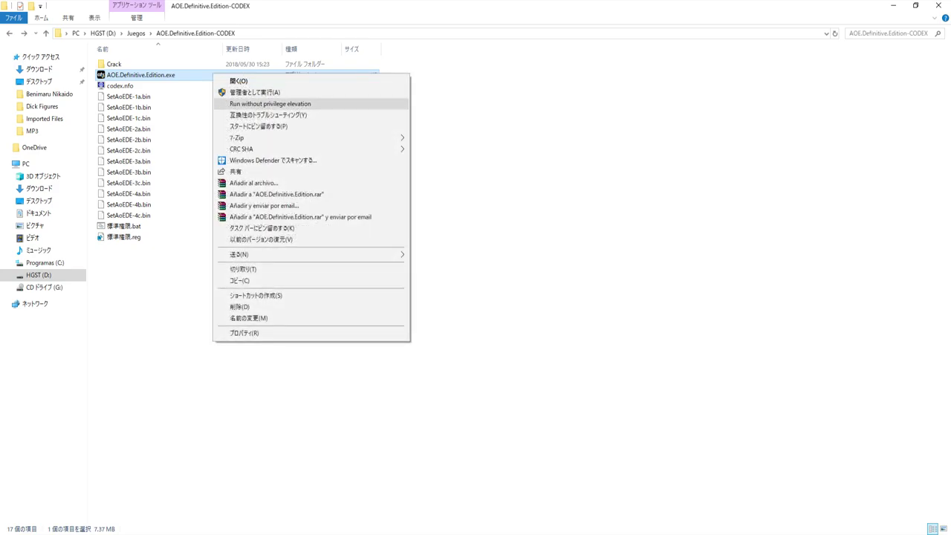
pyautogui.press('Return')
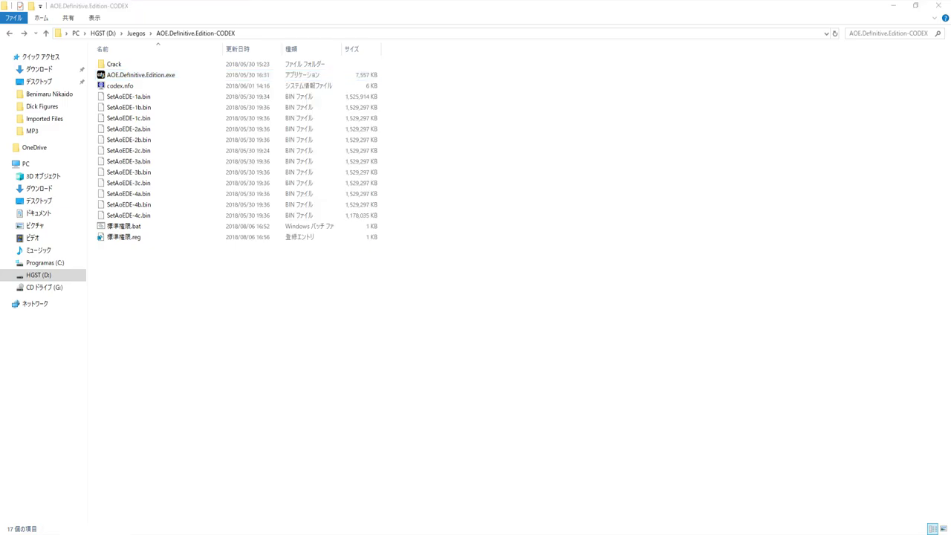
pyautogui.moveTo(315, 125); pyautogui.dragTo(190, 125)
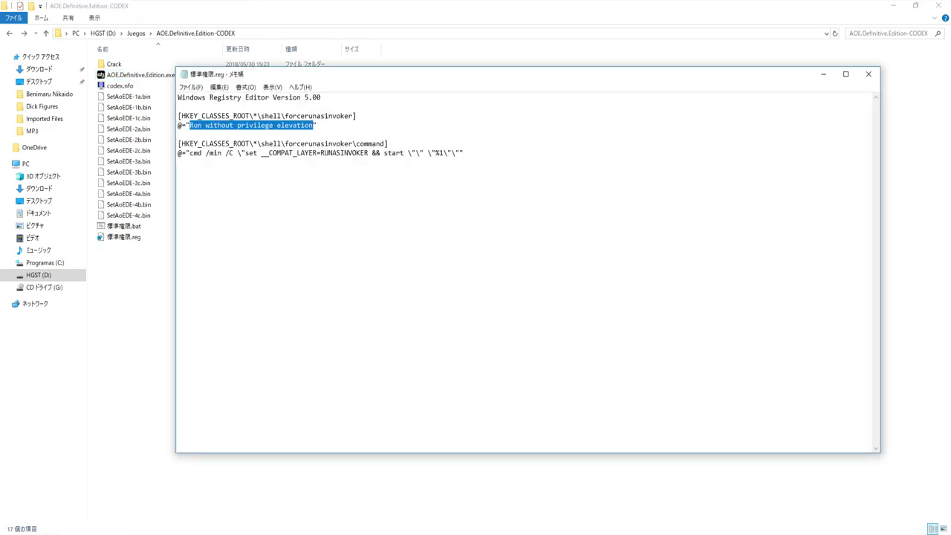
pyautogui.hotkey('alt', 'F4')
# Step: Launch AOE.Definitive.Edition.exe using Run without privilege elevation, continue past the system requirements notice, and exit the installer
pyautogui.rightClick(234, 77)
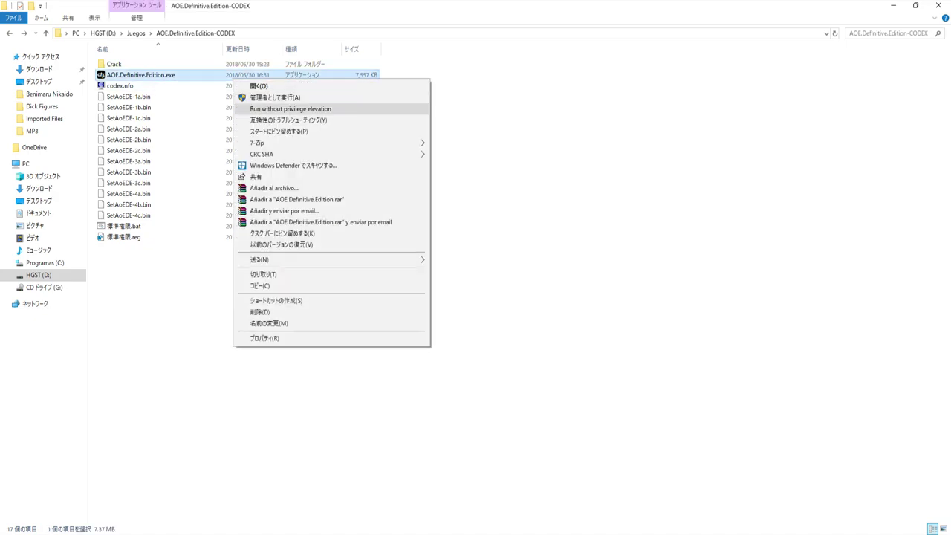
pyautogui.click(290, 108)
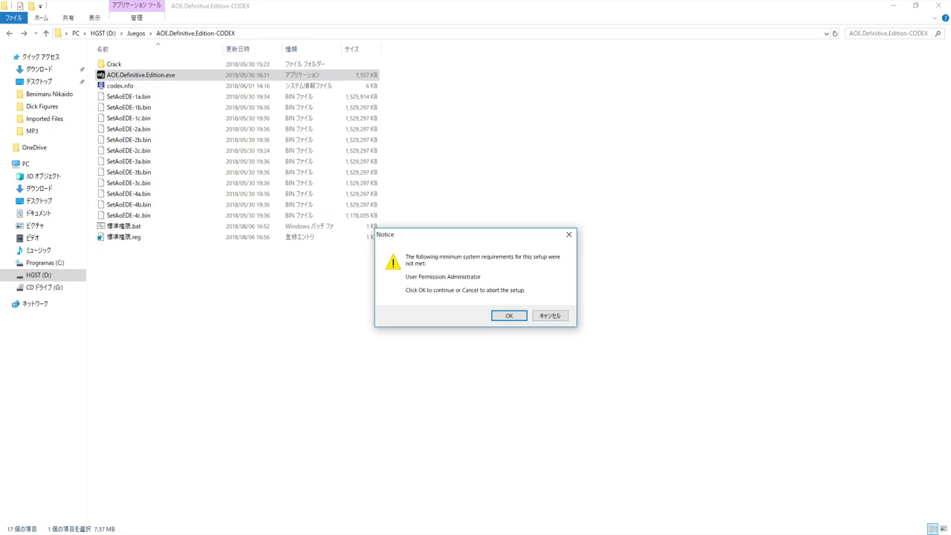
pyautogui.press('Return')
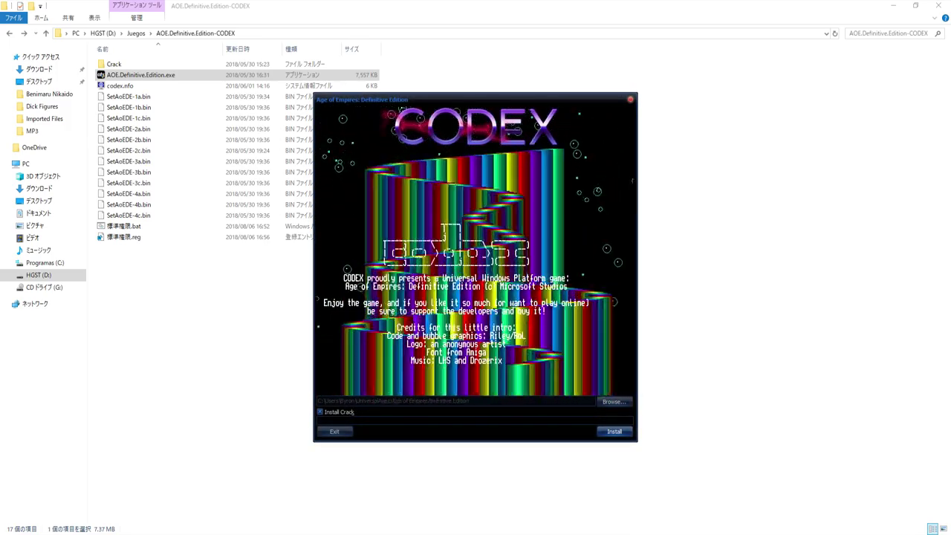
pyautogui.press('Escape')
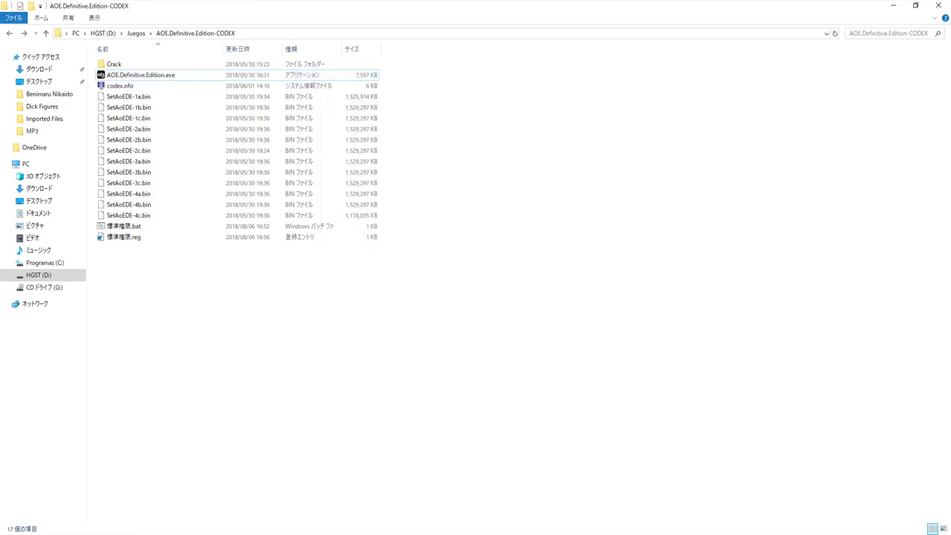
pyautogui.click(123, 226)
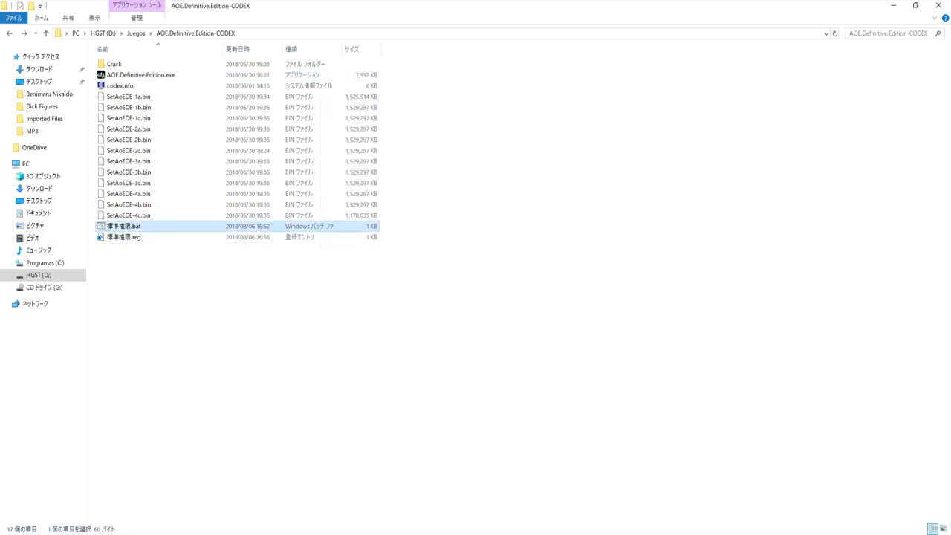
pyautogui.click(187, 226)
pyautogui.click(124, 237)
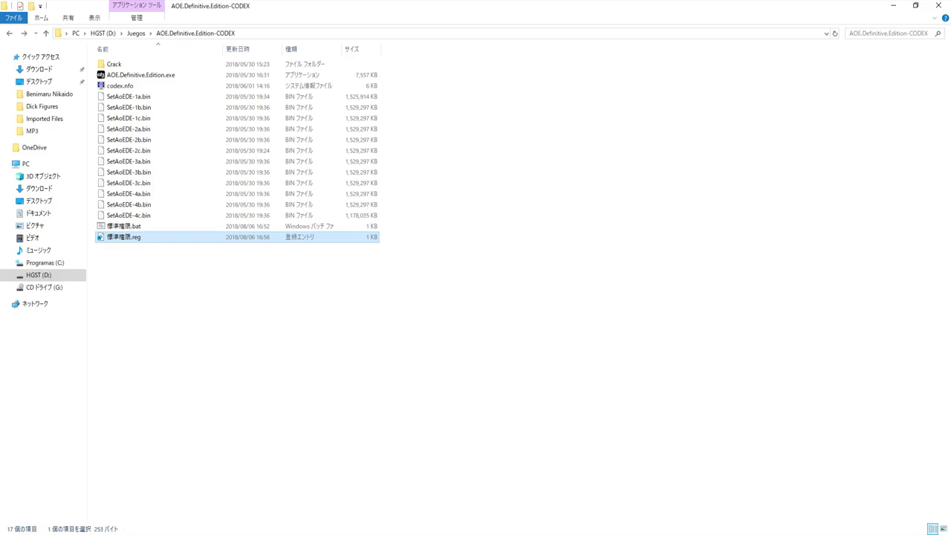
pyautogui.click(123, 226)
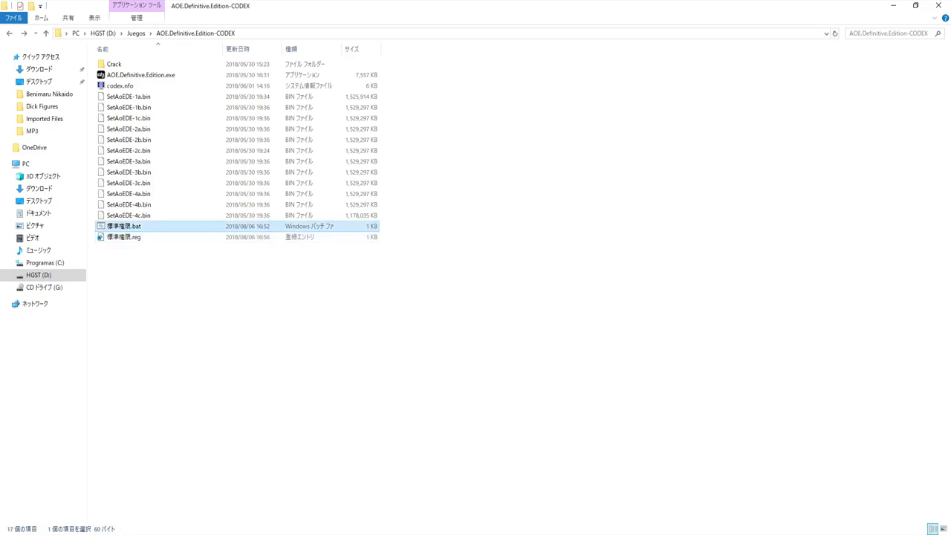
pyautogui.click(140, 74)
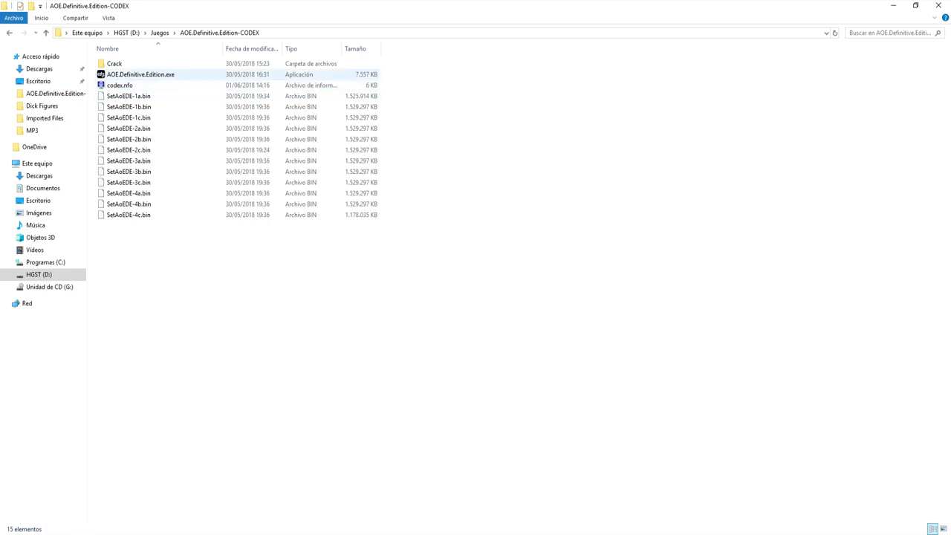
# Step: Try to launch AOE.Definitive.Edition.exe normally in the Spanish-language session and dismiss the setup message
pyautogui.doubleClick(140, 74)
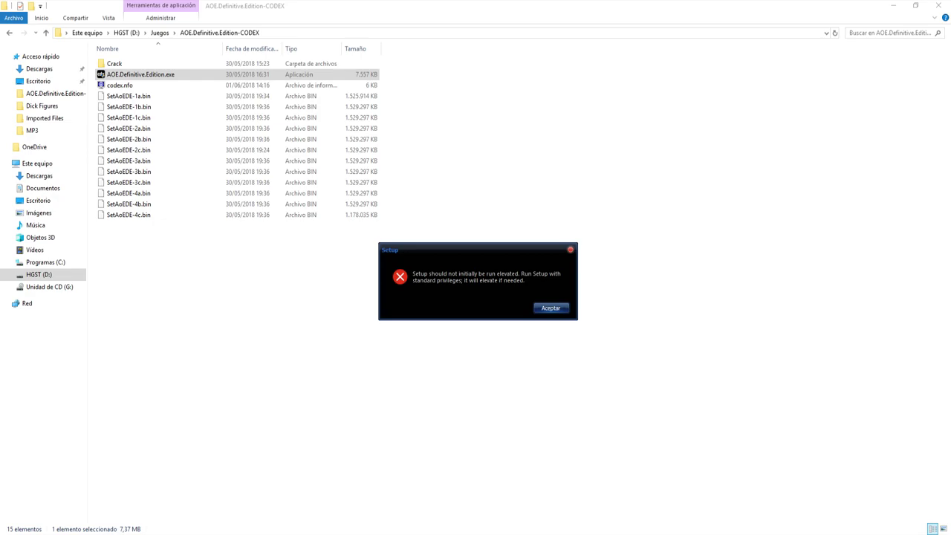
pyautogui.click(550, 307)
pyautogui.moveTo(502, 284); pyautogui.dragTo(453, 219)
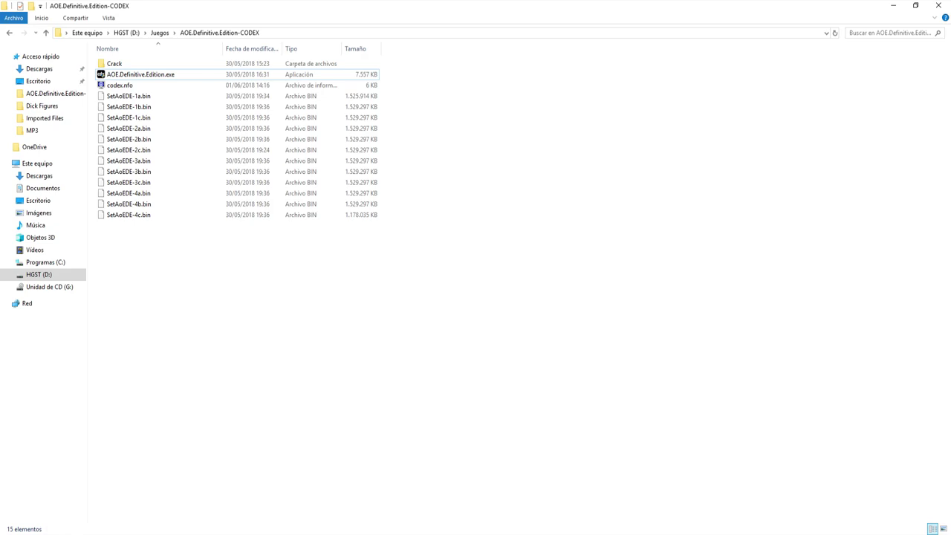
# Step: Open a blank Notepad document for the batch script
pyautogui.press('super')
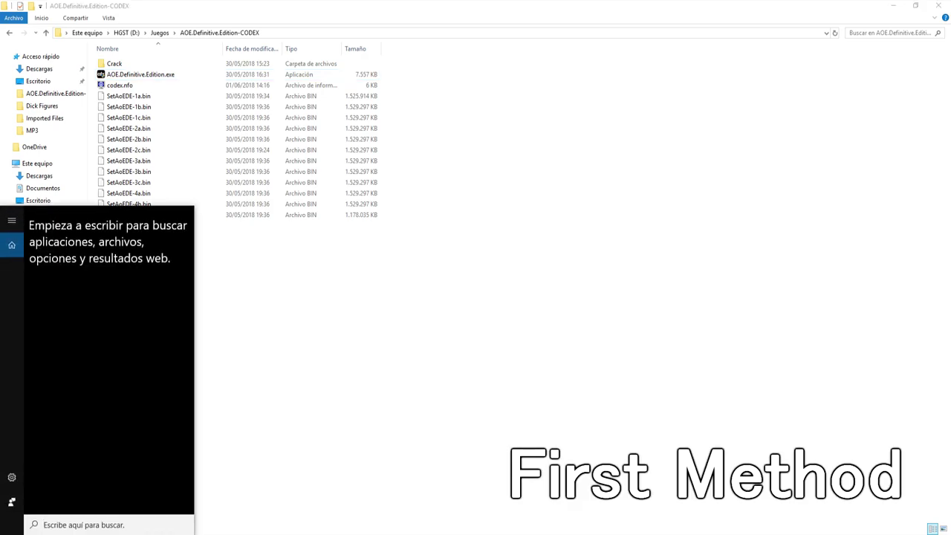
pyautogui.write('notepad')
pyautogui.press('Return')
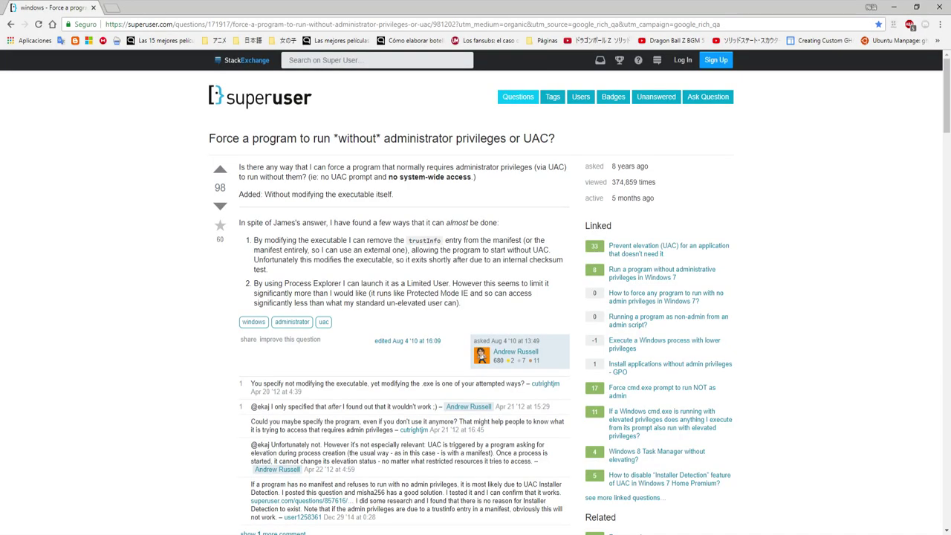
# Step: Copy the nonadmin.bat command line from the Super User answer and paste it into the empty Notepad document
pyautogui.scroll(-15, 401, 297)
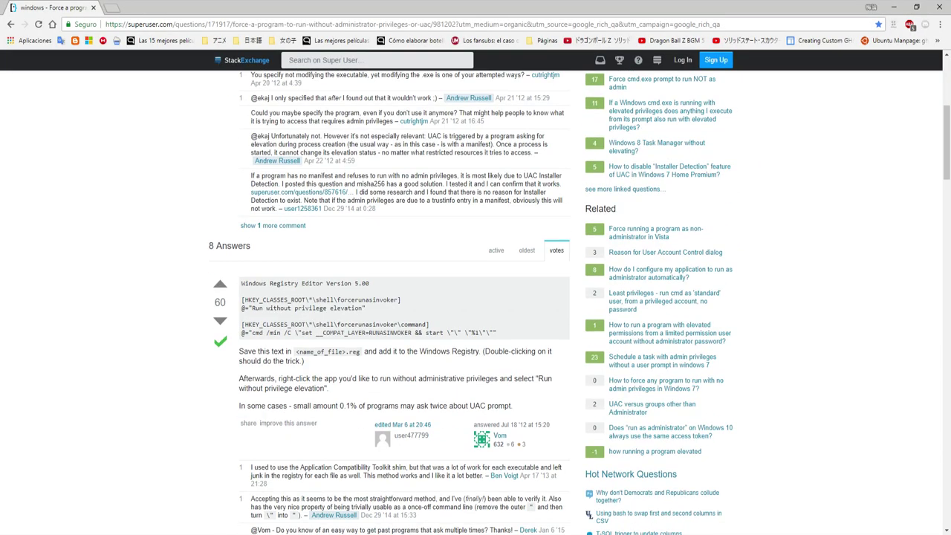
pyautogui.moveTo(453, 202); pyautogui.dragTo(241, 201)
pyautogui.rightClick(254, 201)
pyautogui.click(275, 209)
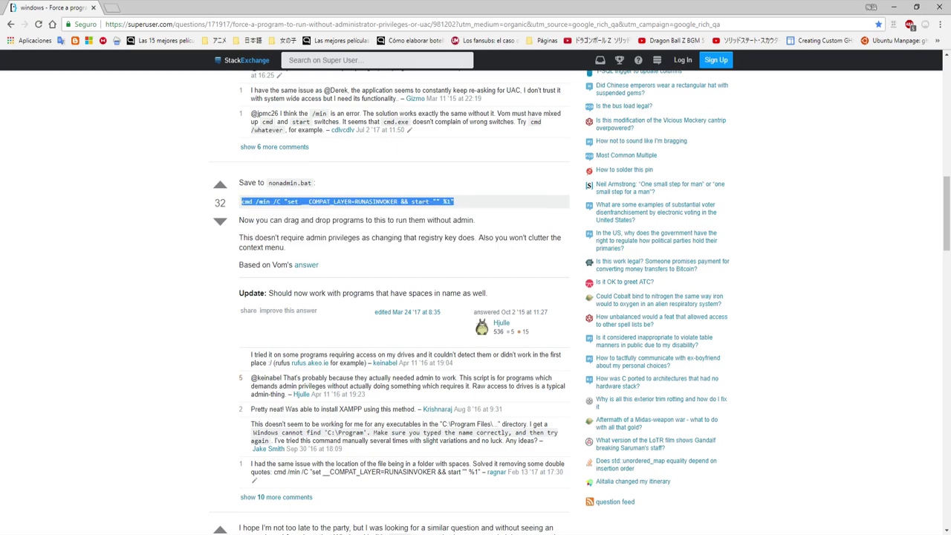
pyautogui.click(893, 6)
pyautogui.rightClick(484, 181)
pyautogui.click(520, 219)
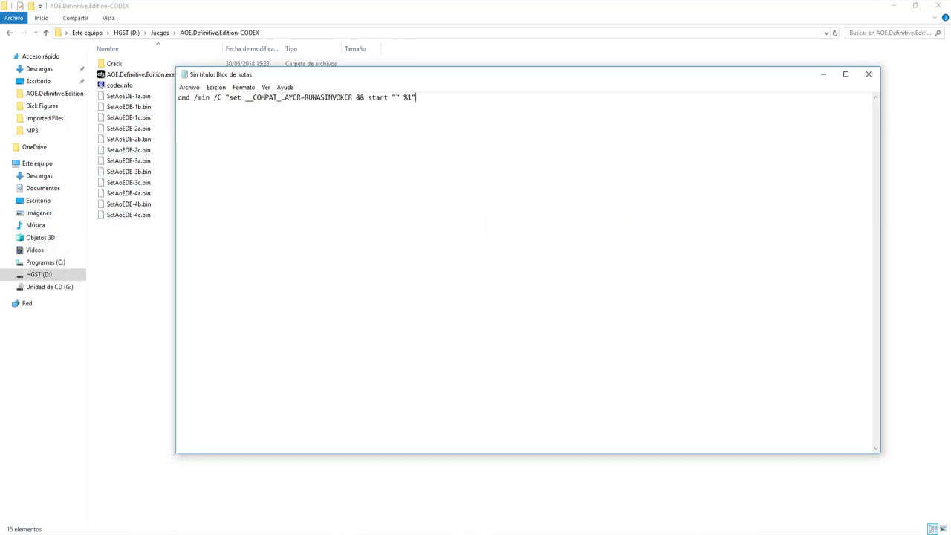
# Step: Save the batch script as No Admin Rights.bat with the all-files type in the AOE.Definitive.Edition-CODEX folder and close the document
pyautogui.click(189, 86)
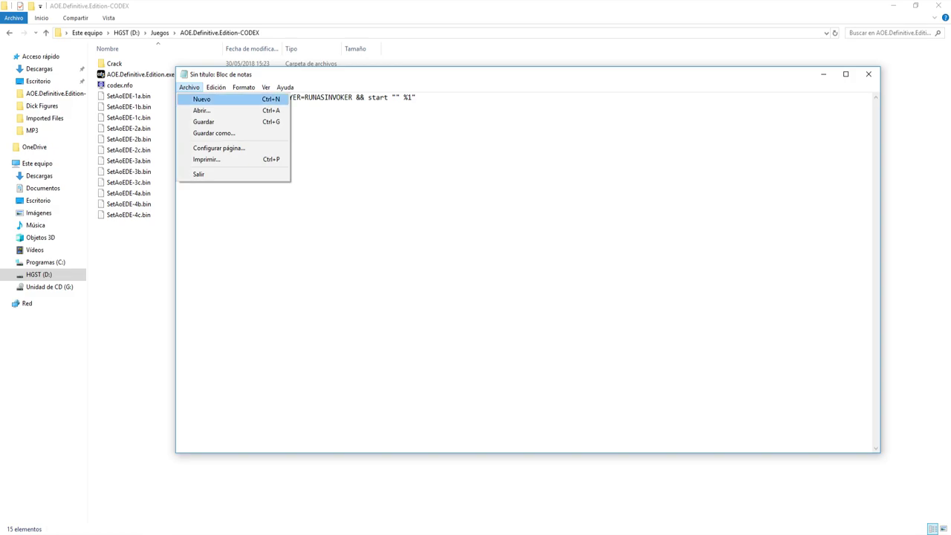
pyautogui.press('Return')
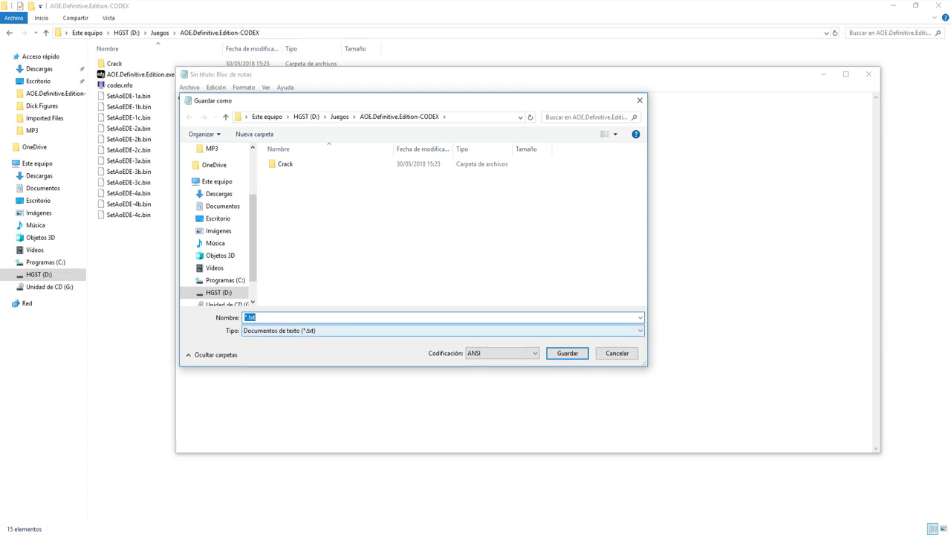
pyautogui.click(442, 330)
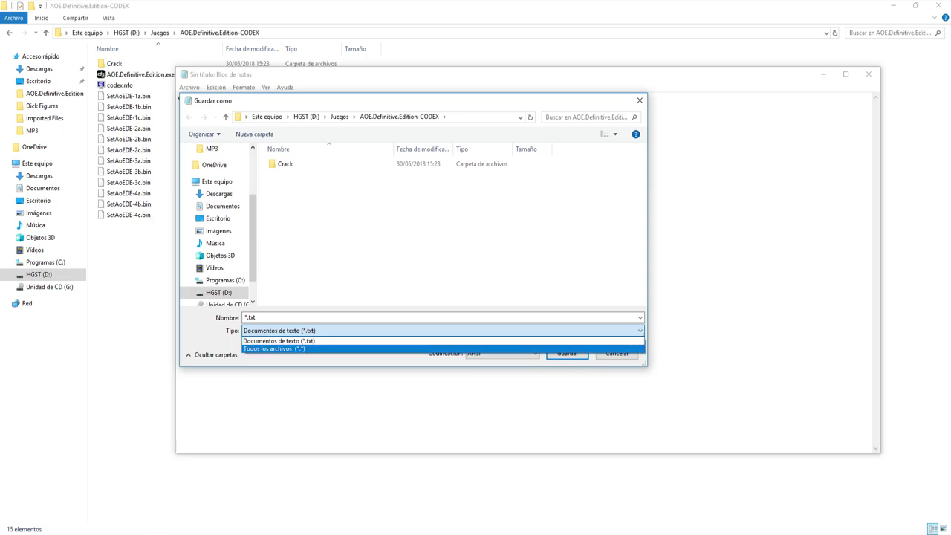
pyautogui.click(273, 348)
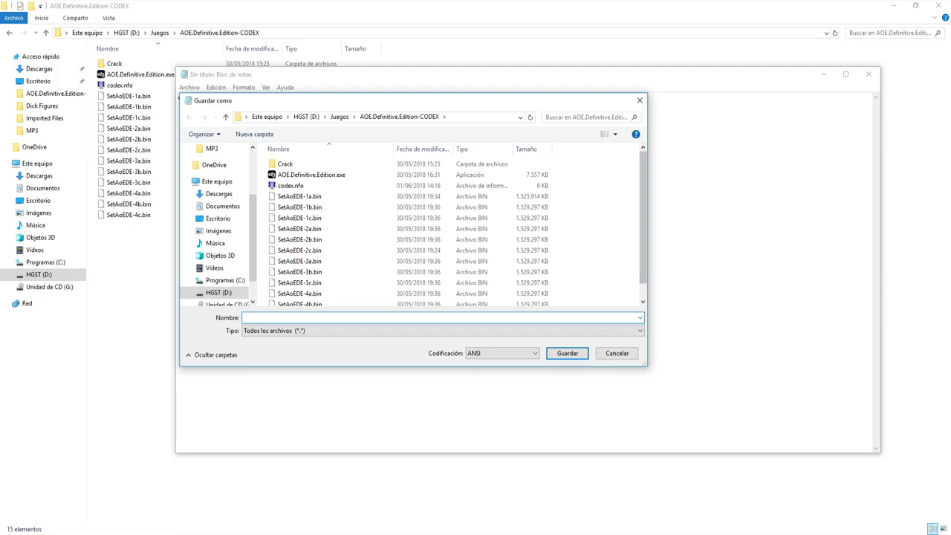
pyautogui.write('No Admin Rights.bat')
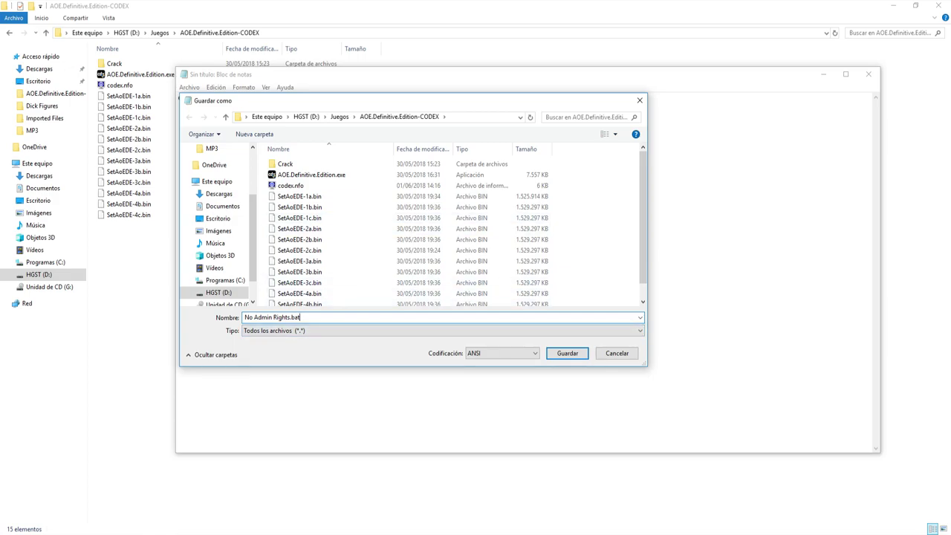
pyautogui.click(566, 352)
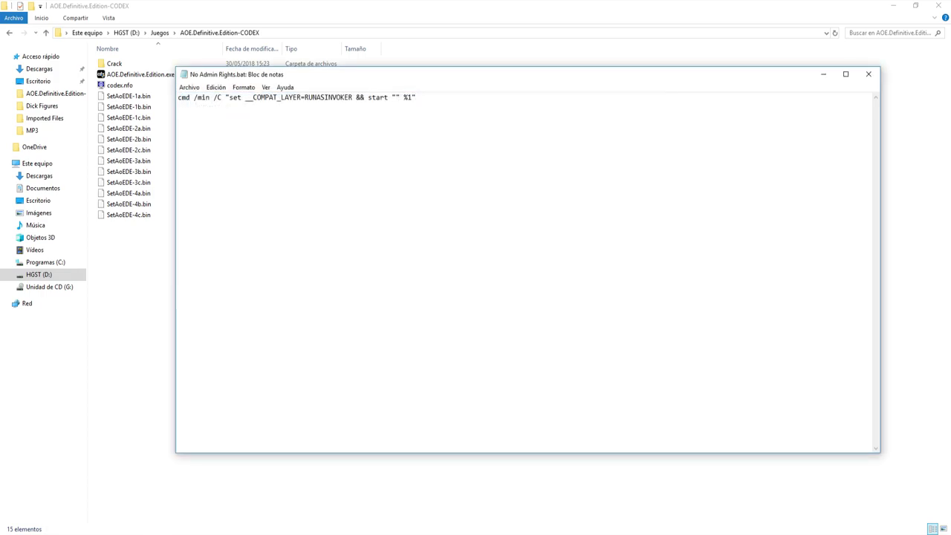
pyautogui.hotkey('alt', 'F4')
# Step: Open AOE.Definitive.Edition.exe with No Admin Rights.bat, continue past the system requirements notice, and close the installer
pyautogui.click(134, 96)
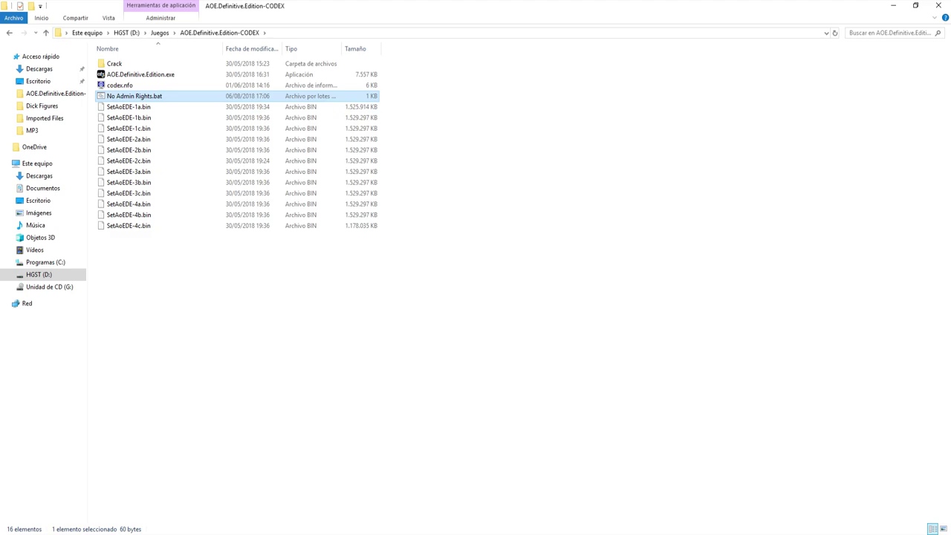
pyautogui.press('Escape')
pyautogui.moveTo(140, 75); pyautogui.dragTo(193, 95)
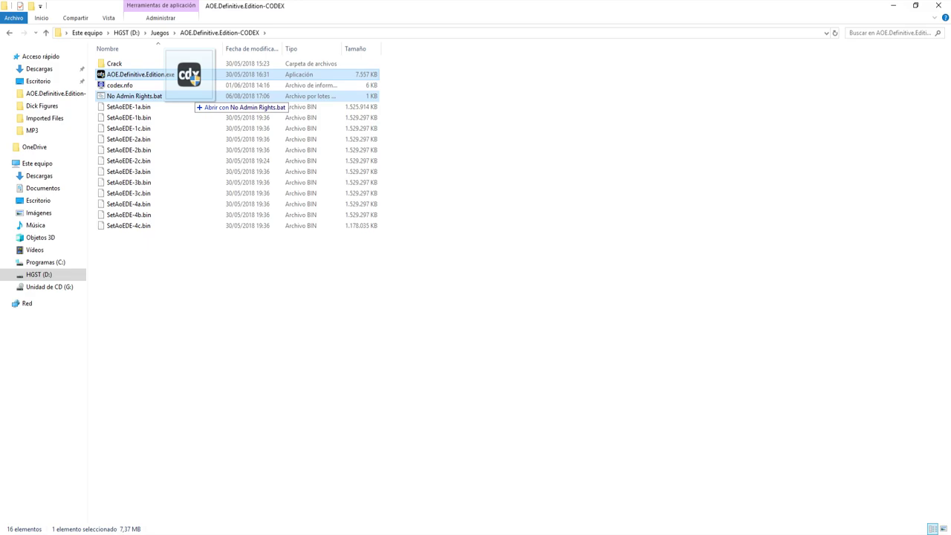
pyautogui.moveTo(193, 95); pyautogui.dragTo(194, 95)
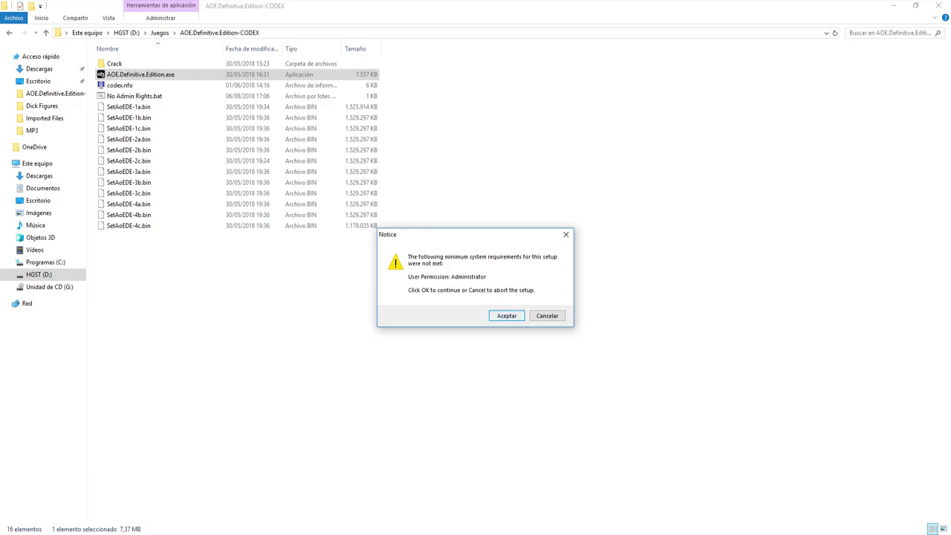
pyautogui.press('Return')
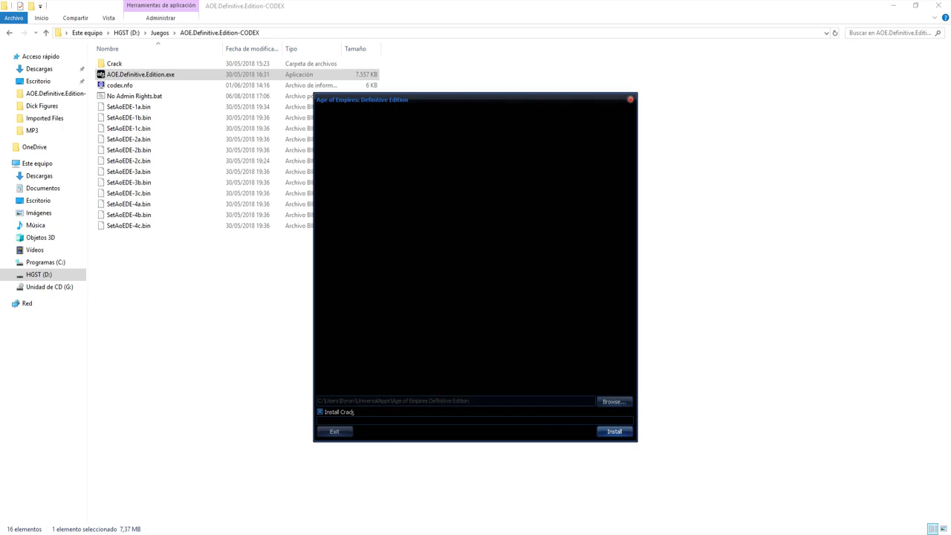
pyautogui.hotkey('alt', 'F4')
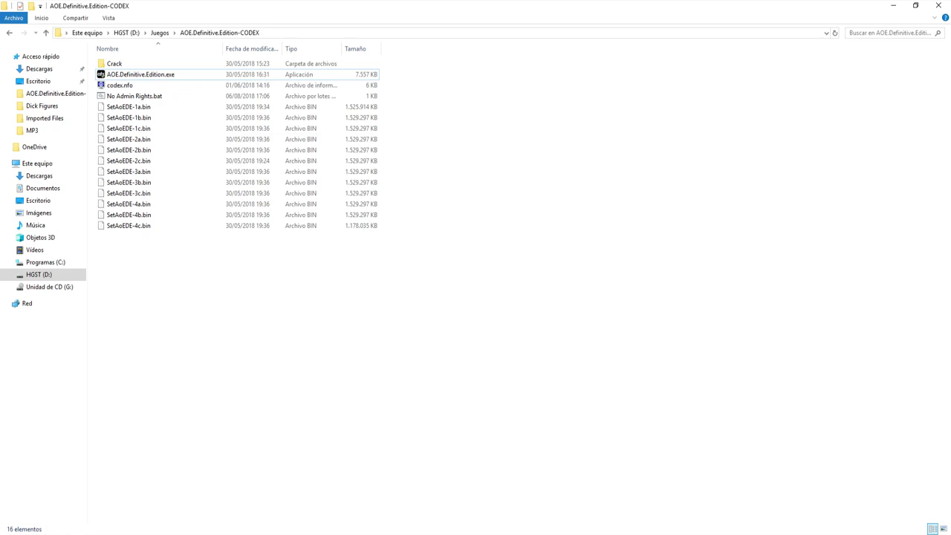
# Step: Open a new blank Notepad document for the registry script
pyautogui.hotkey('alt', 'Tab')
pyautogui.click(872, 73)
pyautogui.press('super')
pyautogui.write('notepad')
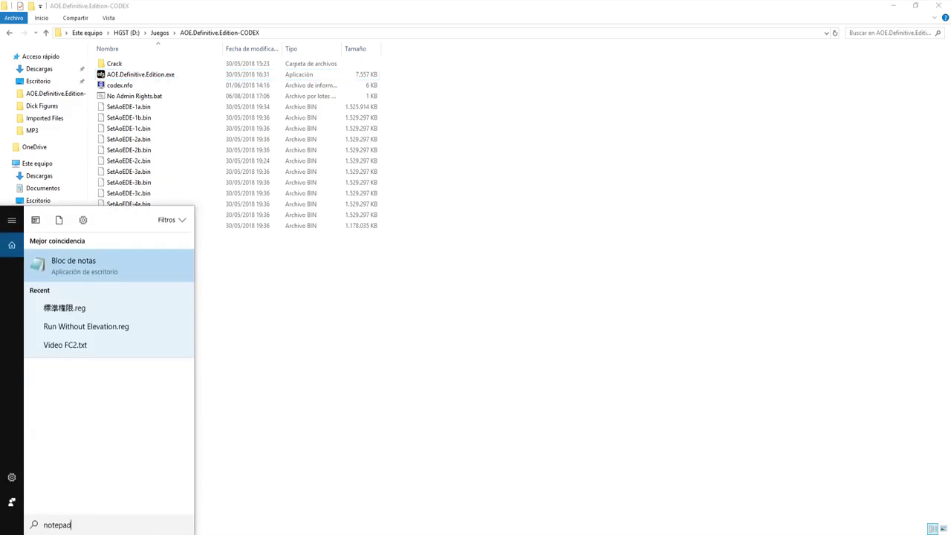
pyautogui.press('Return')
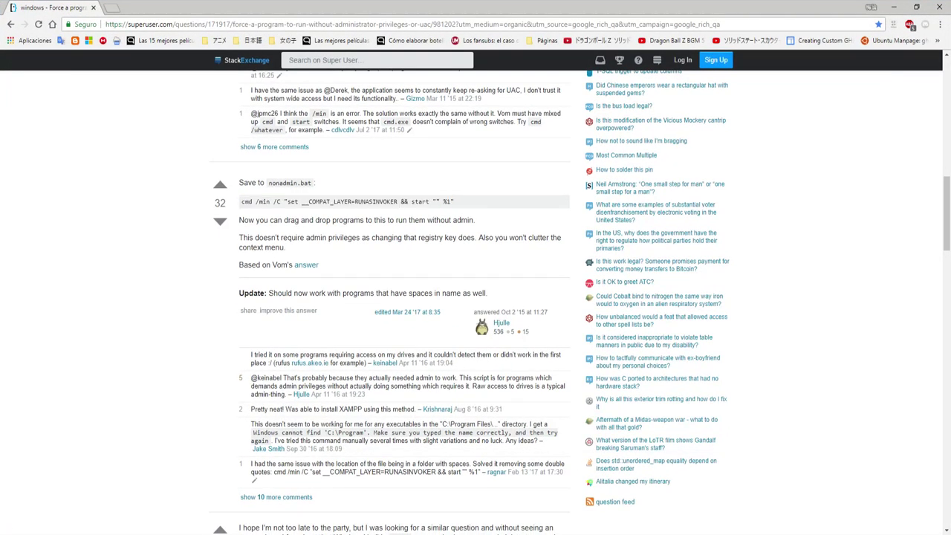
# Step: Copy the complete registry script from the accepted Super User answer and paste it into the blank Notepad document
pyautogui.scroll(3, 475, 297)
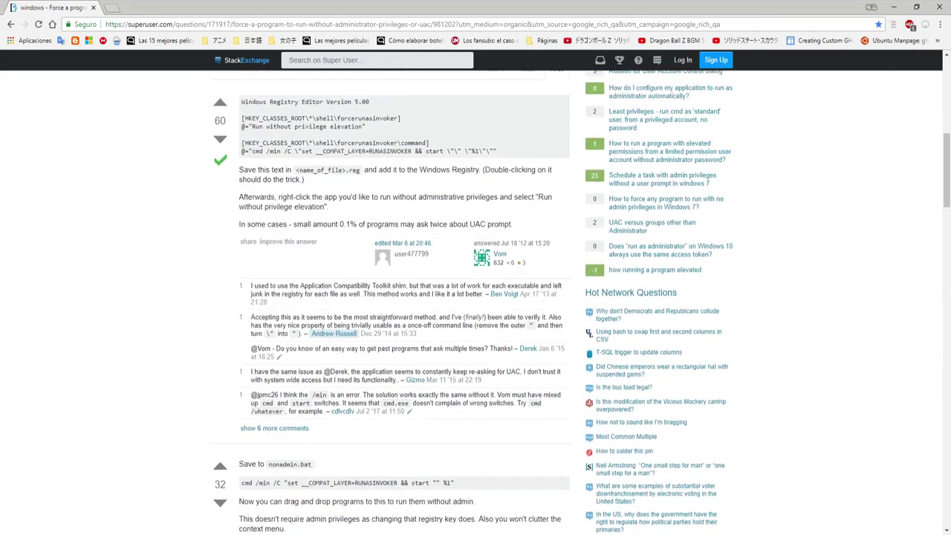
pyautogui.moveTo(496, 333); pyautogui.dragTo(240, 283)
pyautogui.rightClick(251, 283)
pyautogui.click(271, 290)
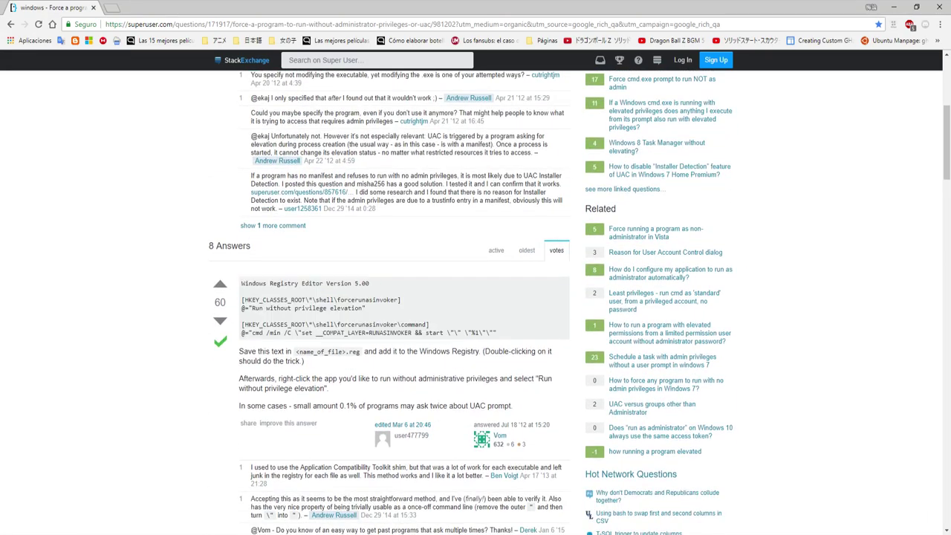
pyautogui.click(893, 7)
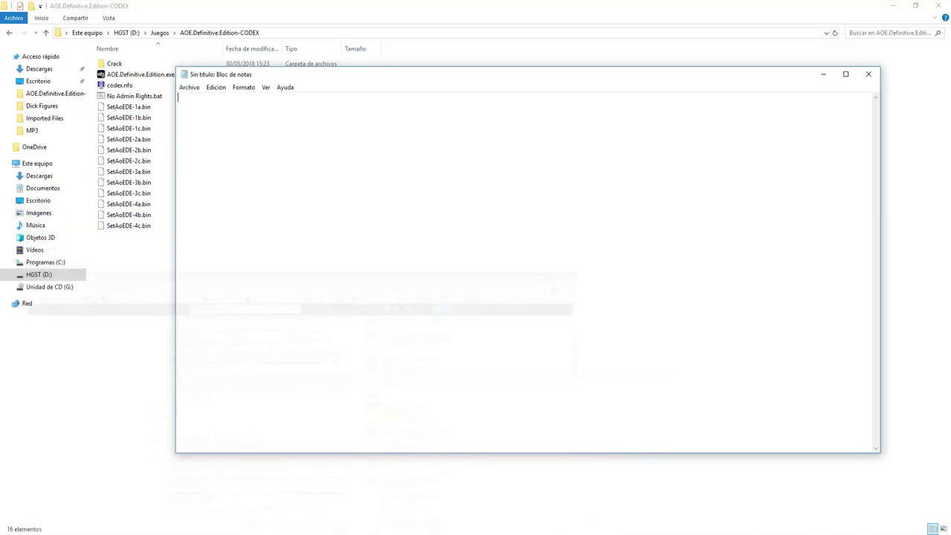
pyautogui.rightClick(358, 175)
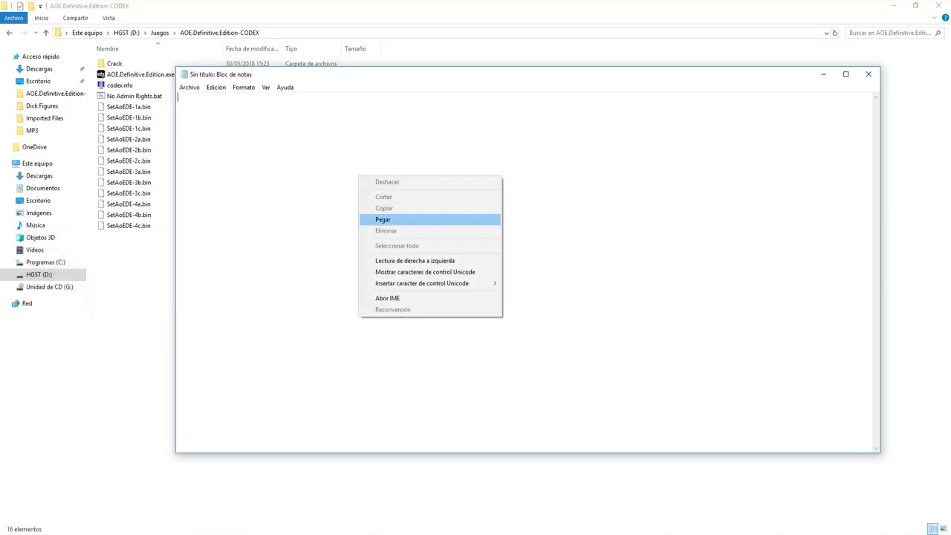
pyautogui.click(383, 219)
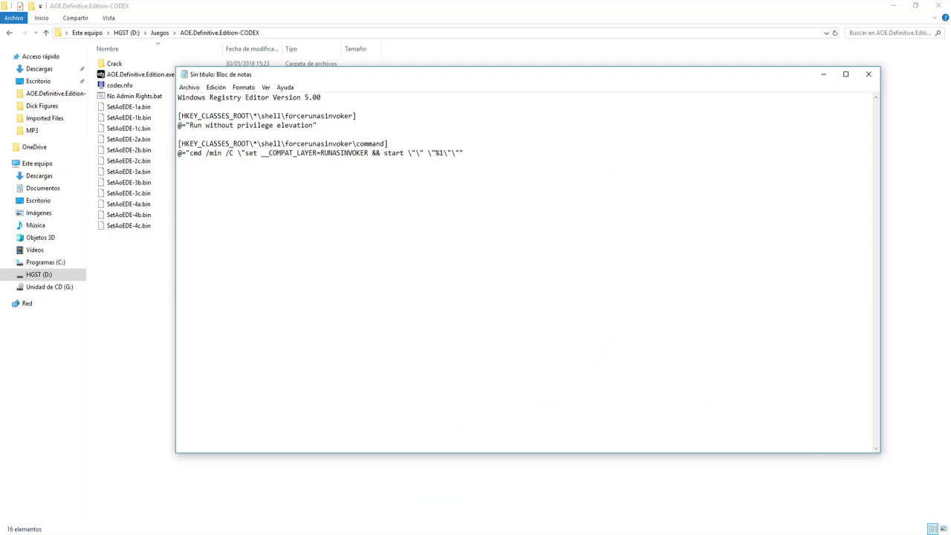
# Step: Save the registry script as No Admin Rights.reg with the all-files type in the installer's folder and close the document
pyautogui.click(189, 87)
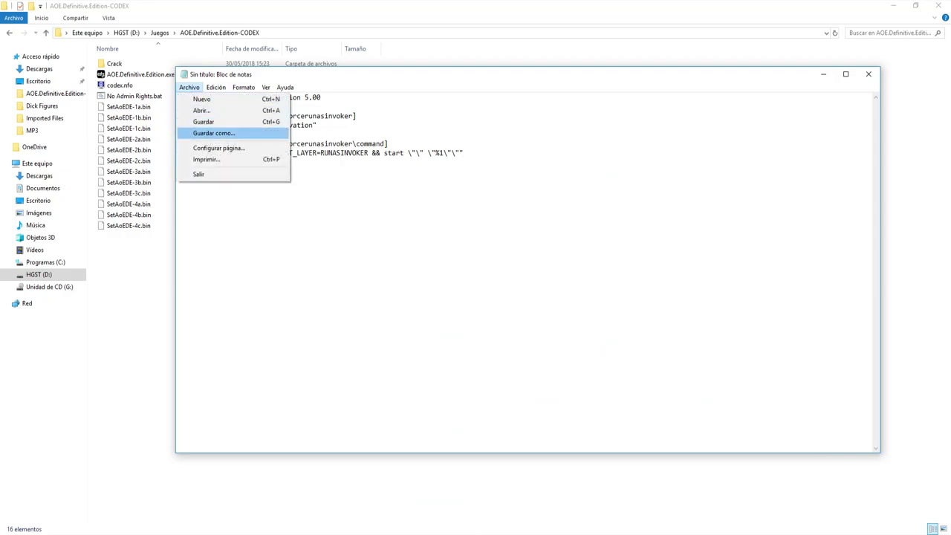
pyautogui.click(215, 133)
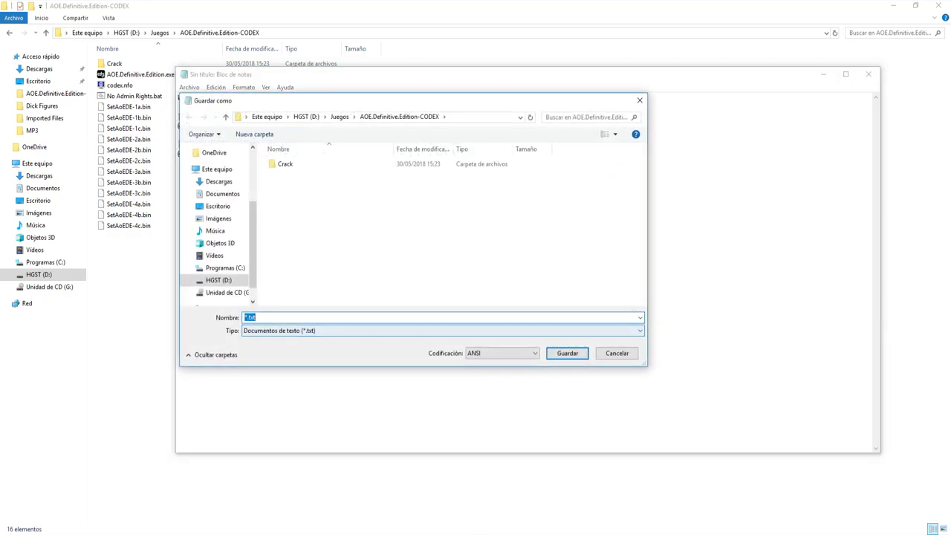
pyautogui.click(442, 331)
pyautogui.click(442, 348)
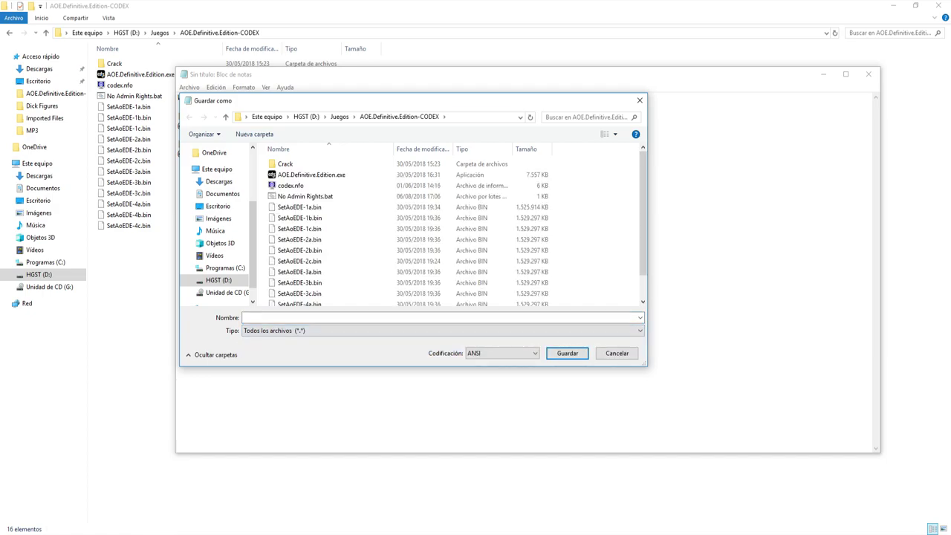
pyautogui.click(441, 317)
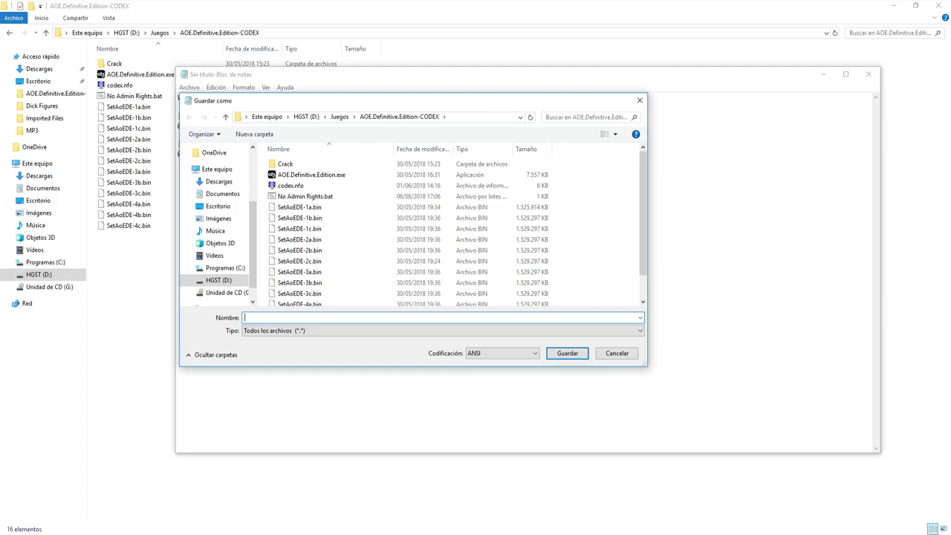
pyautogui.write('No Admin Rights')
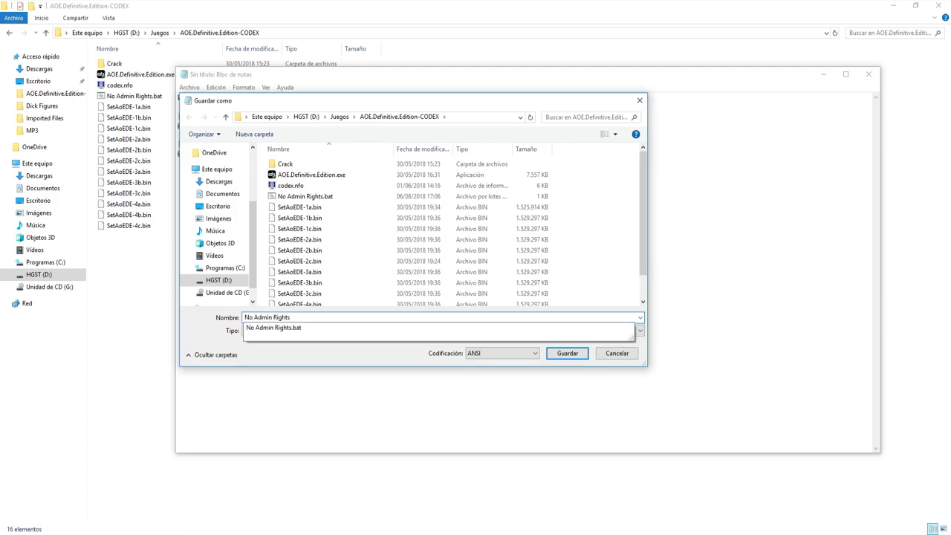
pyautogui.press('Escape')
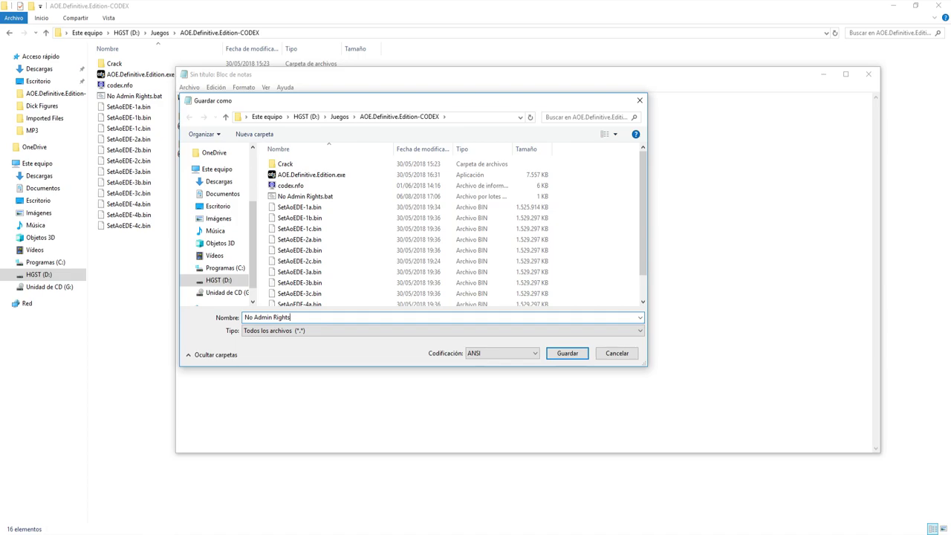
pyautogui.write('.')
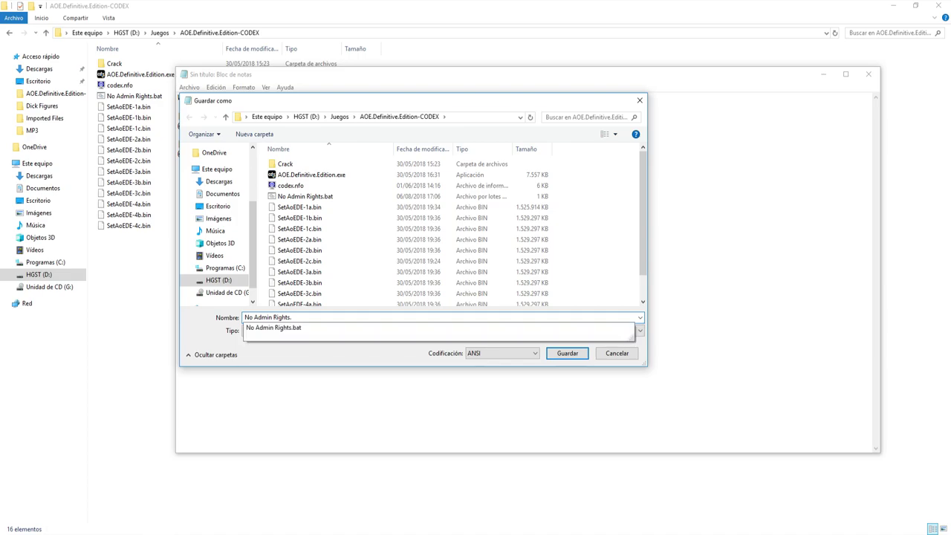
pyautogui.press('Escape')
pyautogui.write('reg')
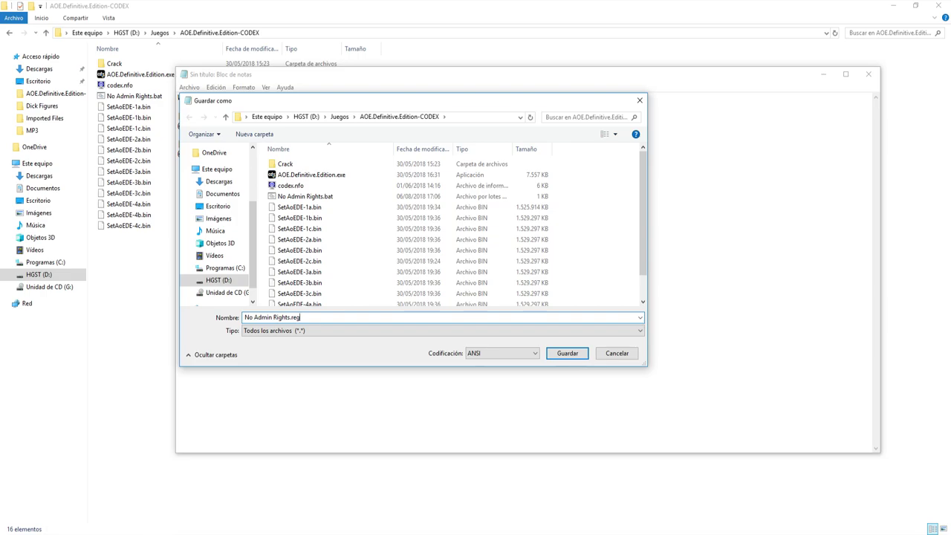
pyautogui.click(567, 353)
pyautogui.click(867, 75)
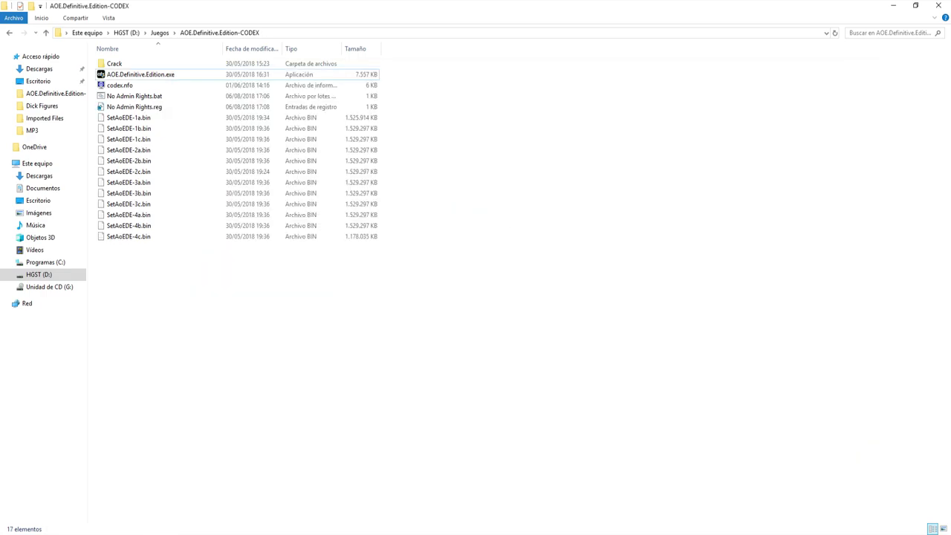
# Step: Merge No Admin Rights.reg into the Registry and bring up the context menu of AOE.Definitive.Edition.exe
pyautogui.click(134, 107)
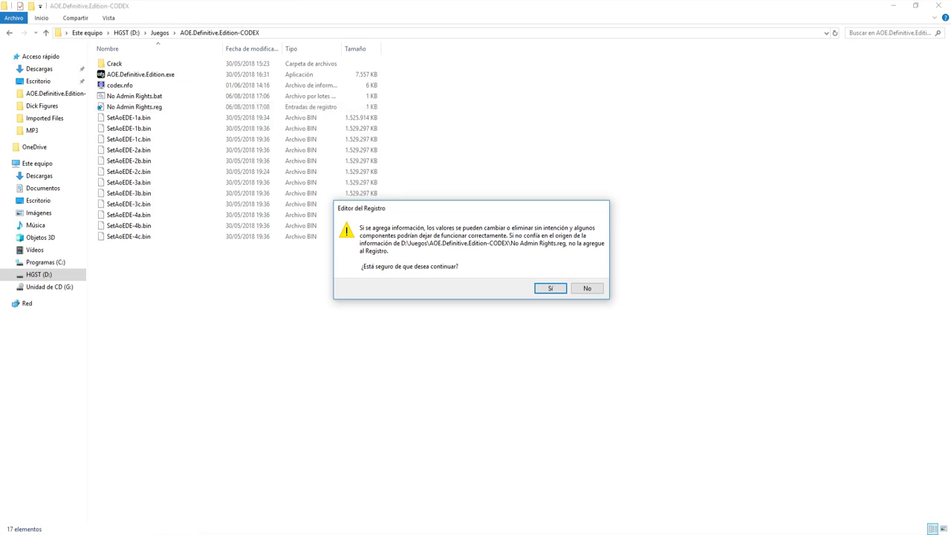
pyautogui.press('Return')
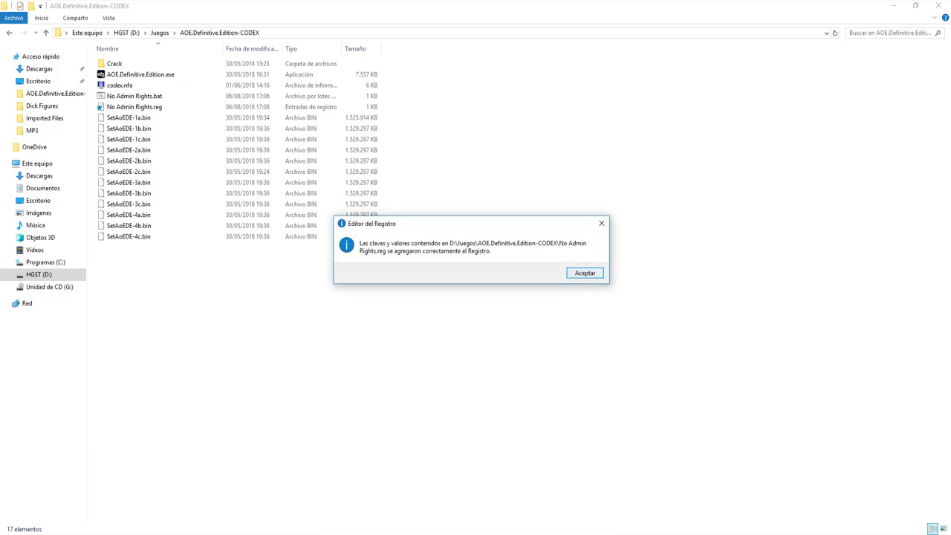
pyautogui.press('Return')
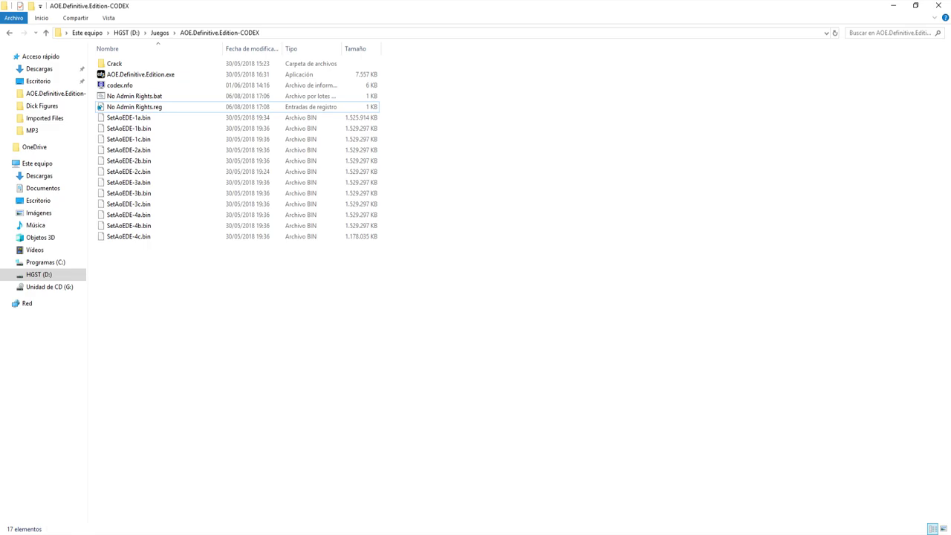
pyautogui.click(140, 74)
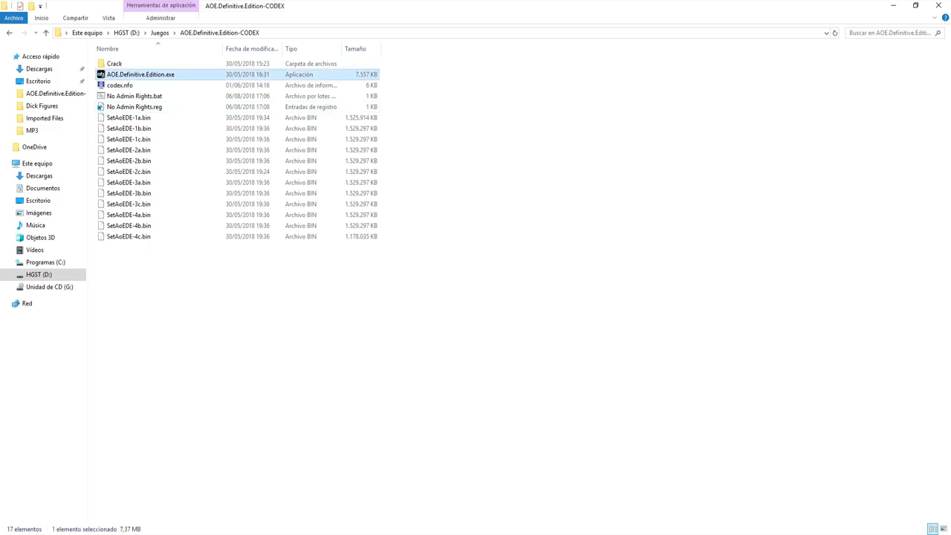
pyautogui.rightClick(212, 75)
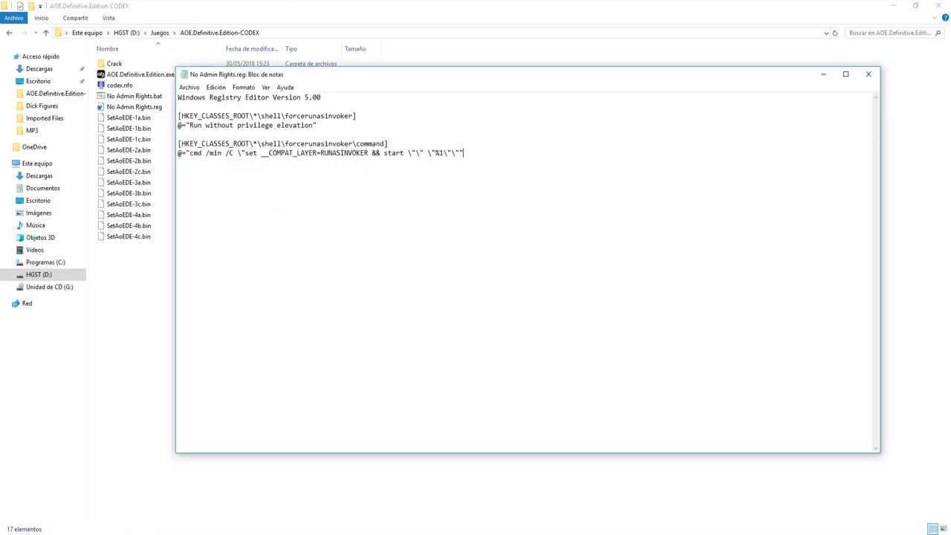
# Step: Try replacing the context-menu label in No Admin Rights.reg with the placeholder text "jsfjklhsdjkashdkjashd", and undo the replacement
pyautogui.moveTo(314, 125); pyautogui.dragTo(190, 125)
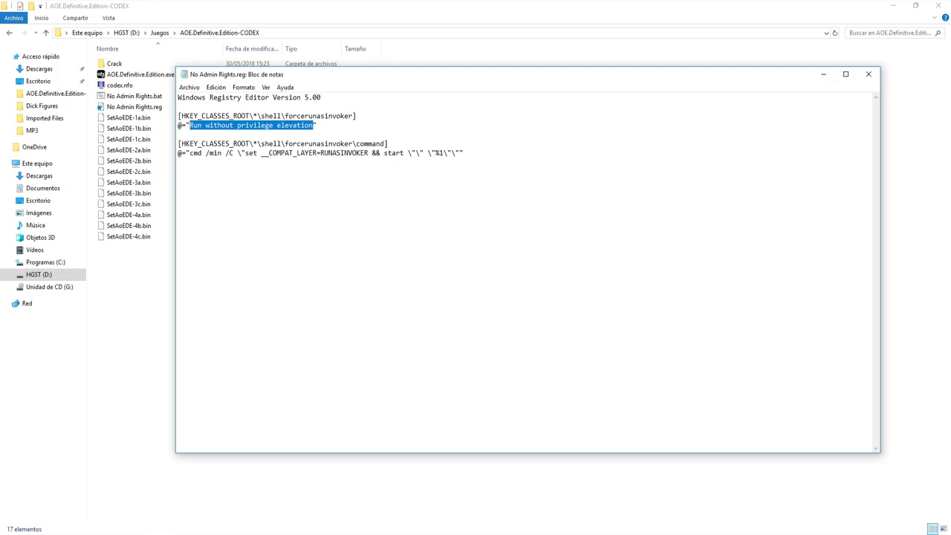
pyautogui.write('jsfjklhsdjkashdkjashd')
pyautogui.moveTo(273, 124); pyautogui.dragTo(191, 125)
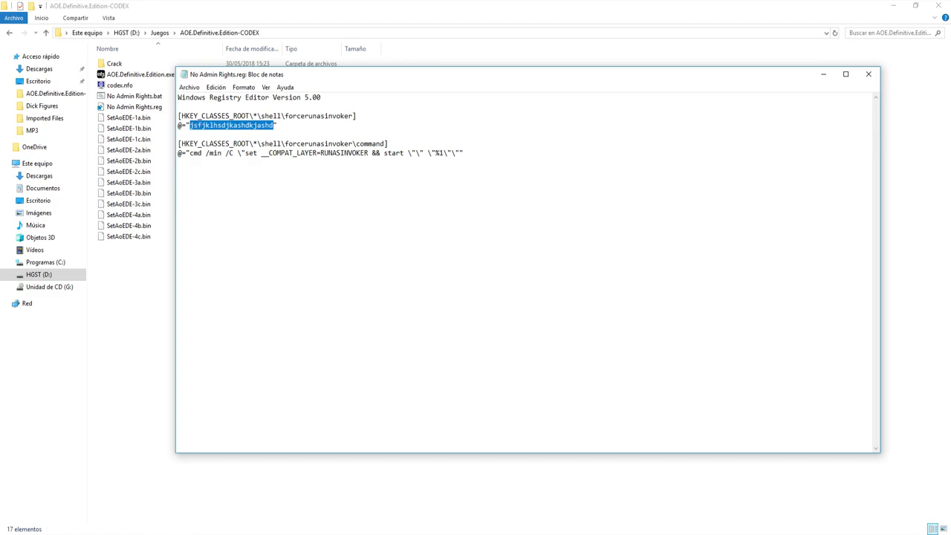
pyautogui.hotkey('ctrl', 'z')
pyautogui.hotkey('ctrl', 'z')
pyautogui.hotkey('ctrl', 'z')
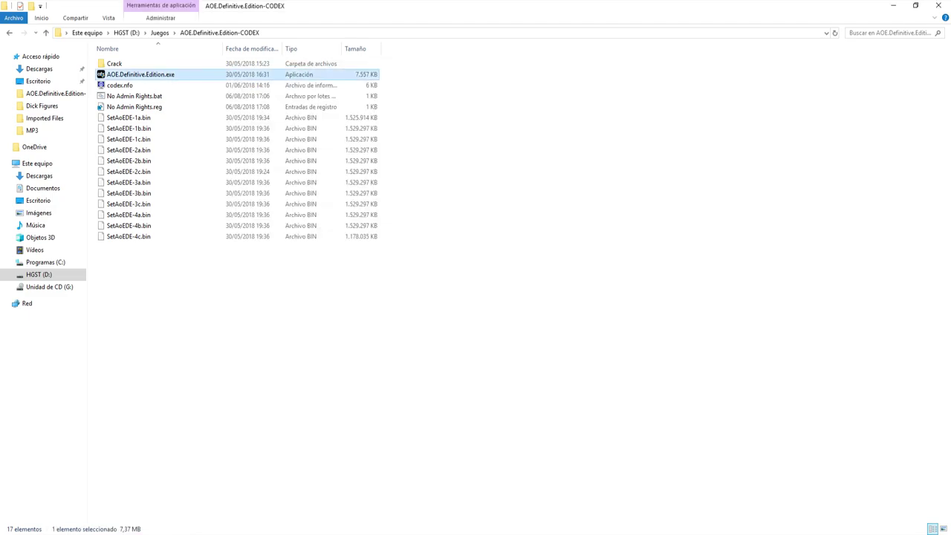
# Step: Launch AOE.Definitive.Edition.exe with "Run without privilege elevation", continue past the system requirements notice, and exit the installer
pyautogui.rightClick(213, 74)
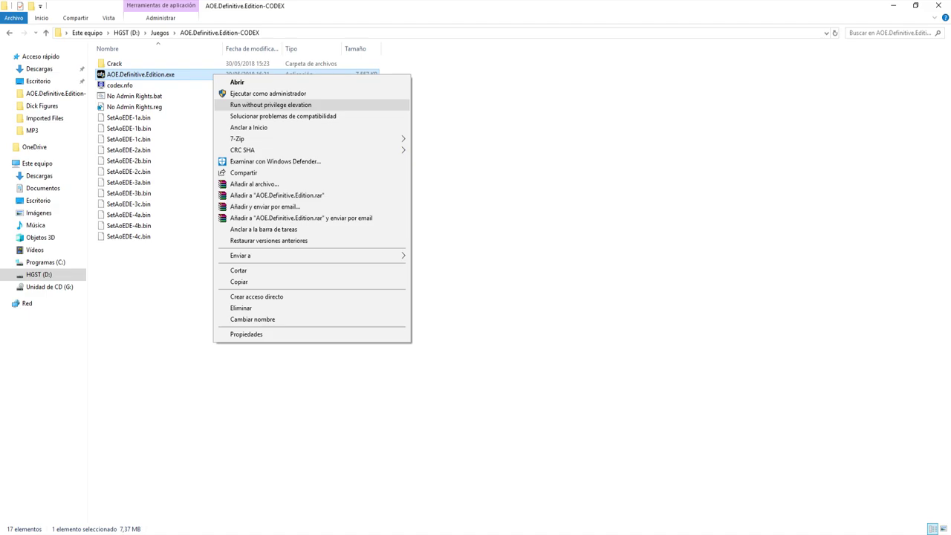
pyautogui.click(271, 105)
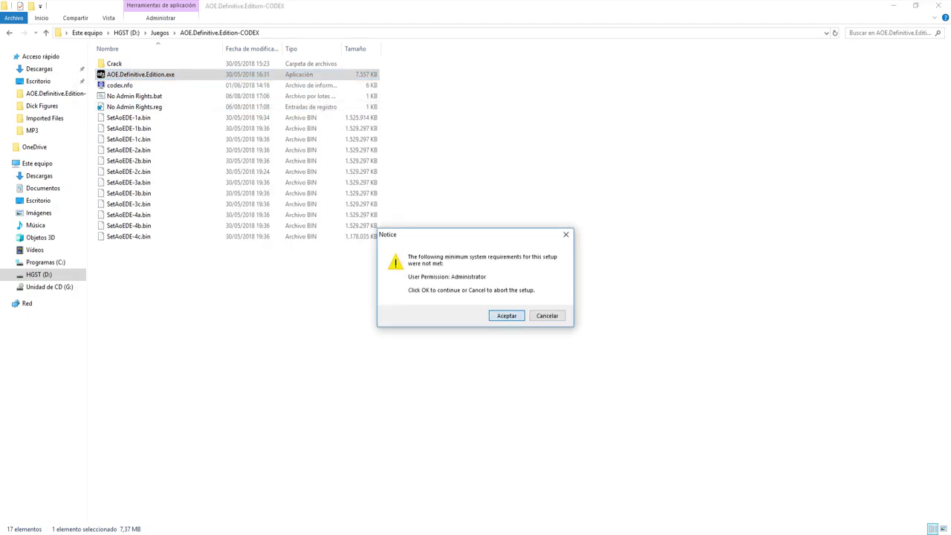
pyautogui.click(506, 315)
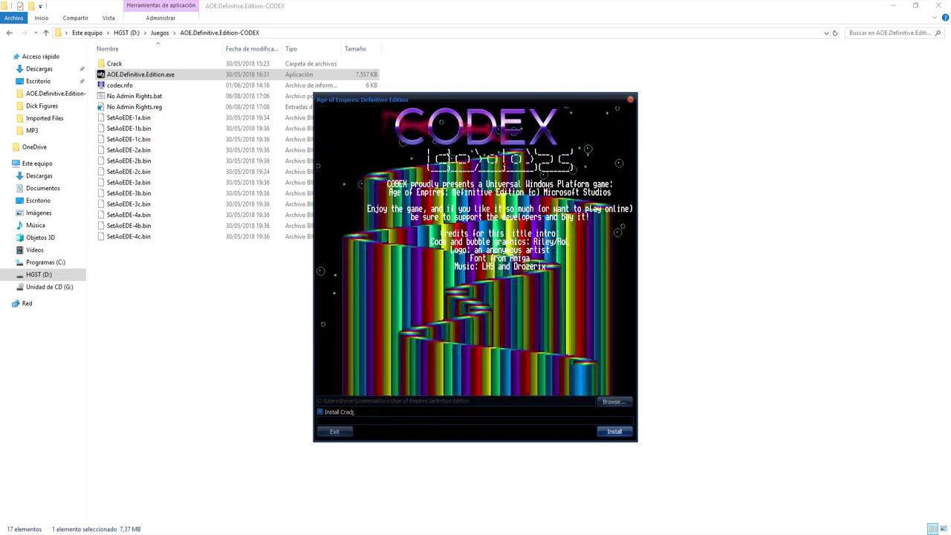
pyautogui.press('Escape')
pyautogui.press('Escape')
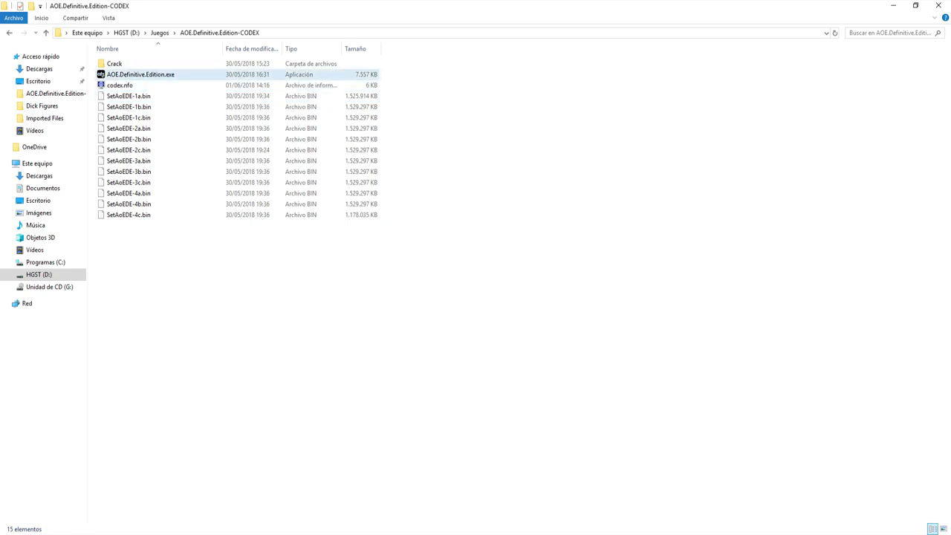
# Step: Launch AOE.Definitive.Edition.exe normally to check how Setup responds, and dismiss its message
pyautogui.click(197, 74)
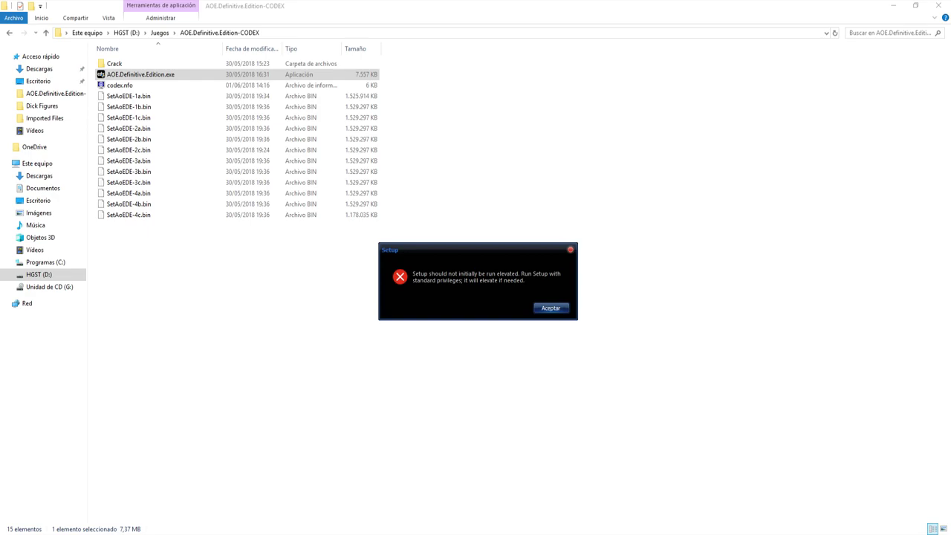
pyautogui.press('Return')
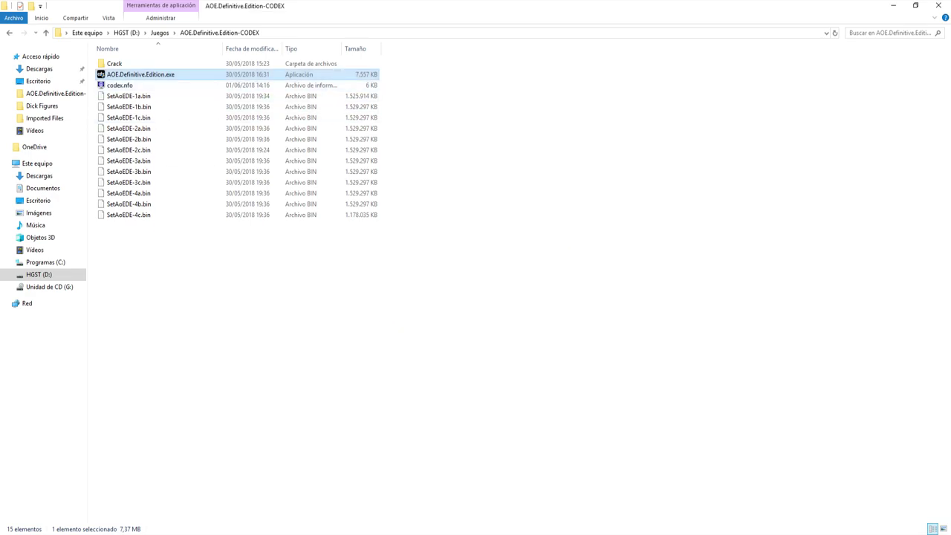
pyautogui.press('Escape')
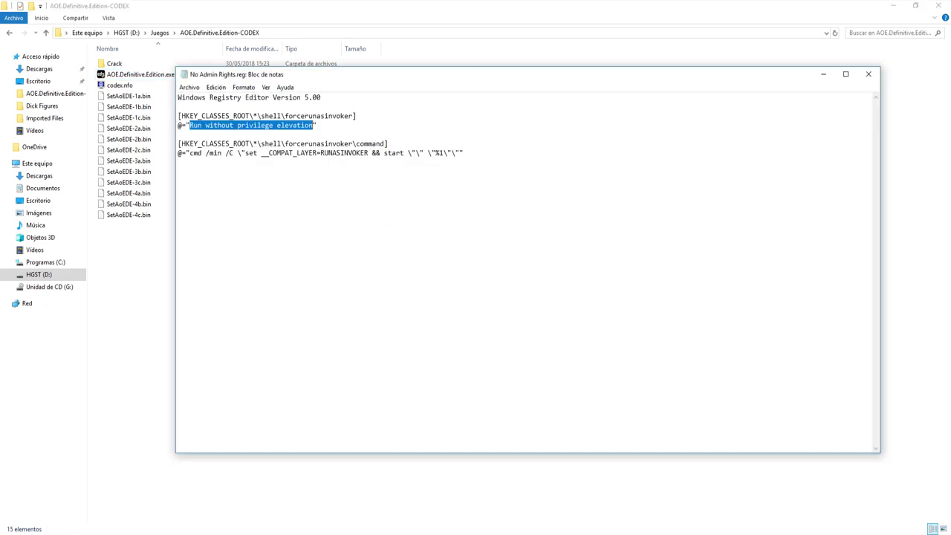
# Step: Close the No Admin Rights.reg document and open a blank Notepad document
pyautogui.click(867, 74)
pyautogui.click(478, 282)
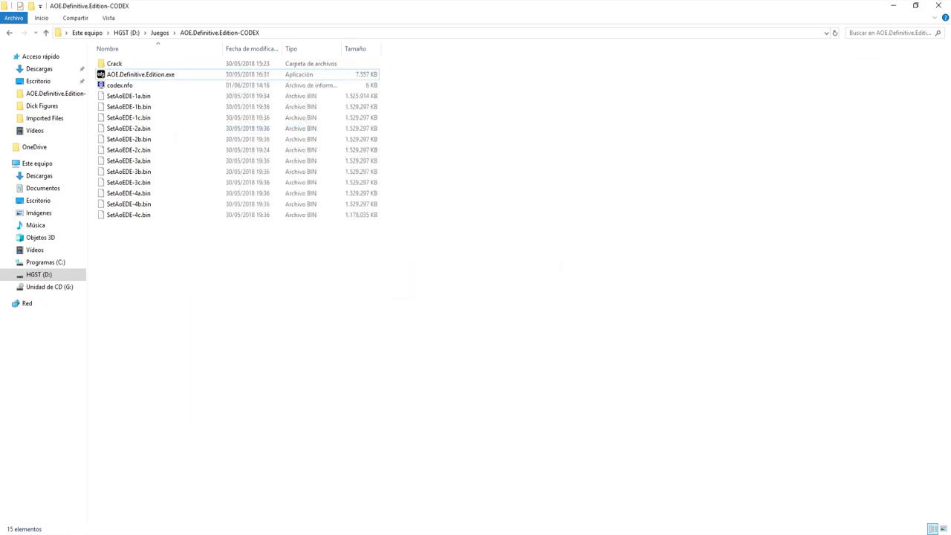
pyautogui.press('super')
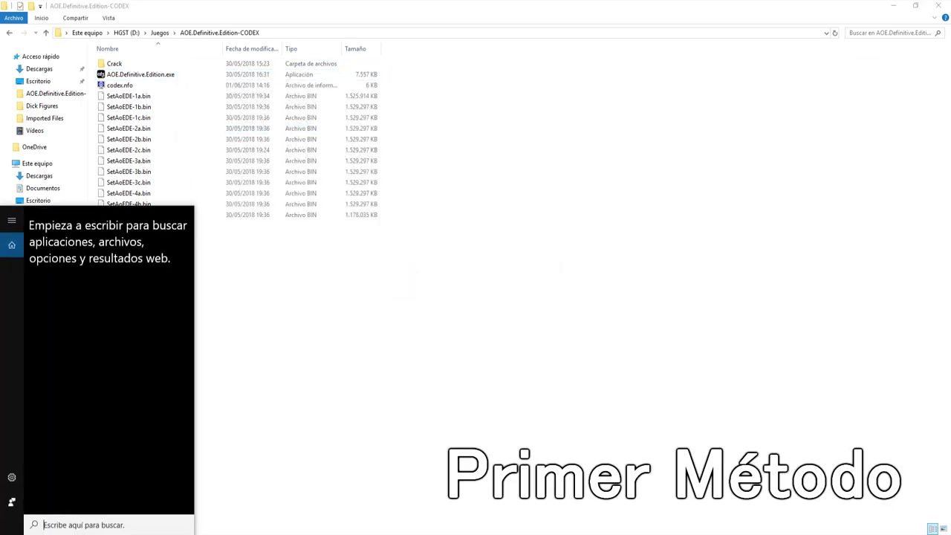
pyautogui.write('notp')
pyautogui.press('BackSpace')
pyautogui.press('BackSpace')
pyautogui.press('BackSpace')
pyautogui.press('BackSpace')
pyautogui.write('blo')
pyautogui.press('BackSpace')
pyautogui.press('BackSpace')
pyautogui.press('BackSpace')
pyautogui.write('notepad')
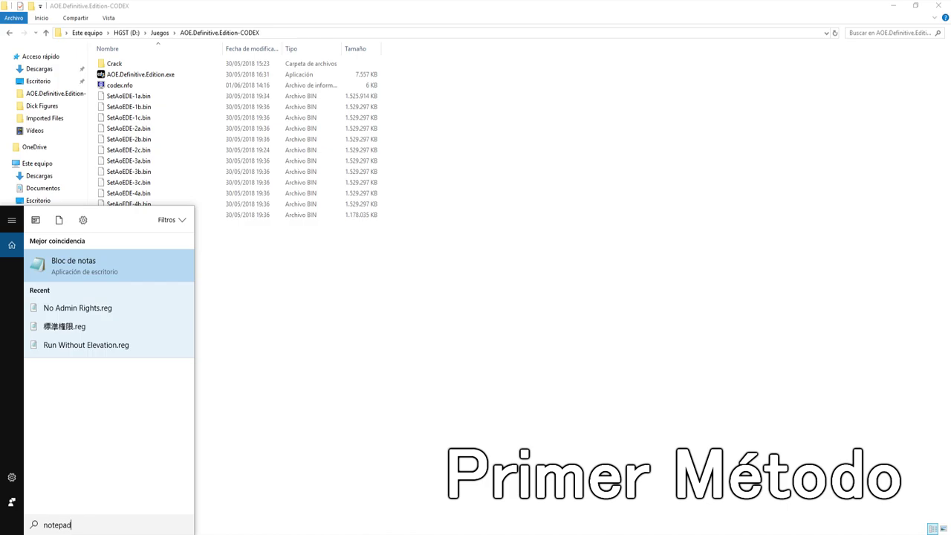
pyautogui.press('Return')
# Step: Copy the cmd line from the nonadmin.bat answer on Super User and paste it into the blank Notepad document
pyautogui.hotkey('alt', 'Tab')
pyautogui.scroll(-10, 300, 135)
pyautogui.scroll(3, 300, 135)
pyautogui.moveTo(454, 150); pyautogui.dragTo(241, 150)
pyautogui.rightClick(251, 150)
pyautogui.click(274, 158)
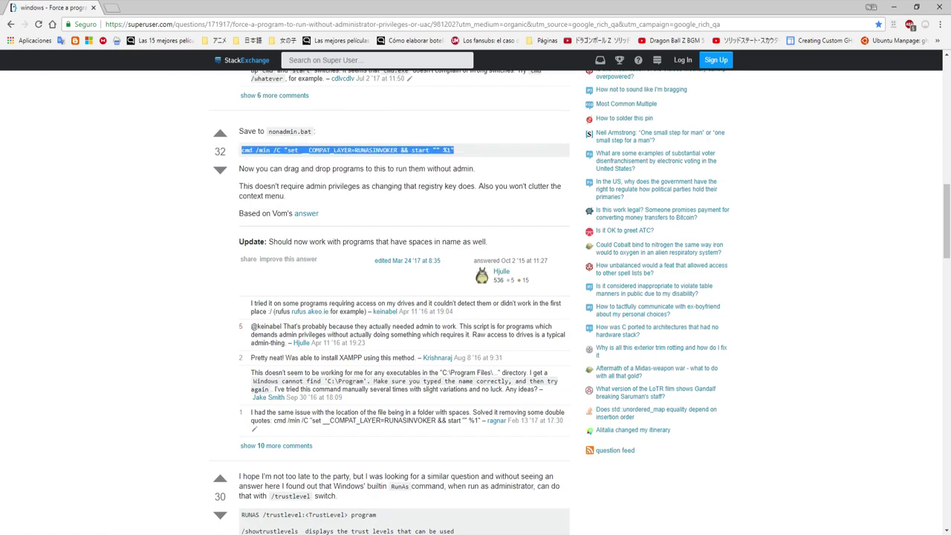
pyautogui.hotkey('alt', 'Tab')
pyautogui.rightClick(349, 201)
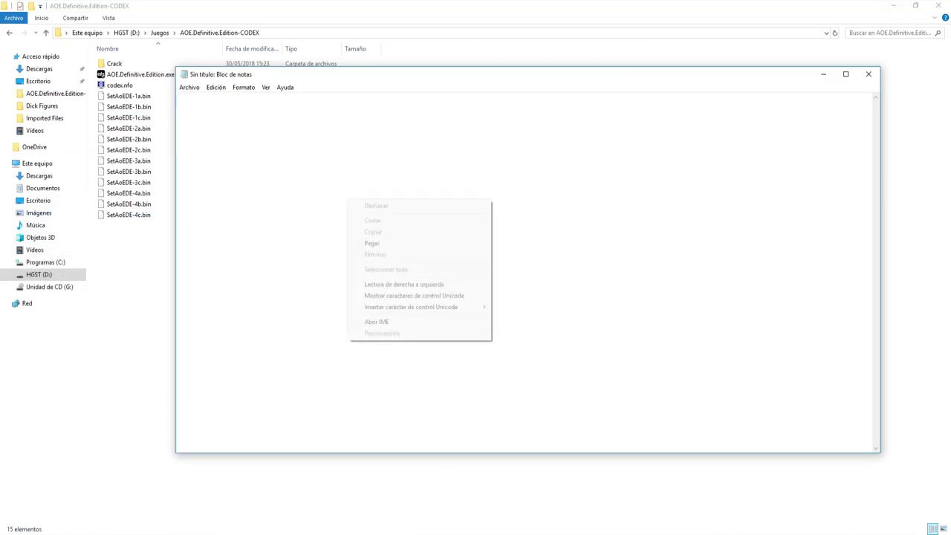
pyautogui.click(372, 243)
# Step: Save the command as Sin Permiso.bat with the all-files type in the AOE.Definitive.Edition-CODEX folder and close the document
pyautogui.click(189, 86)
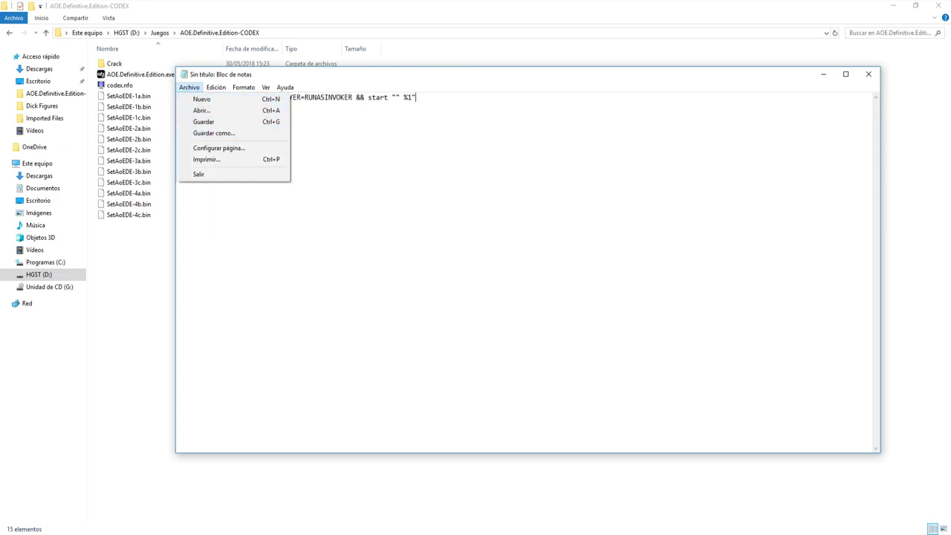
pyautogui.click(214, 133)
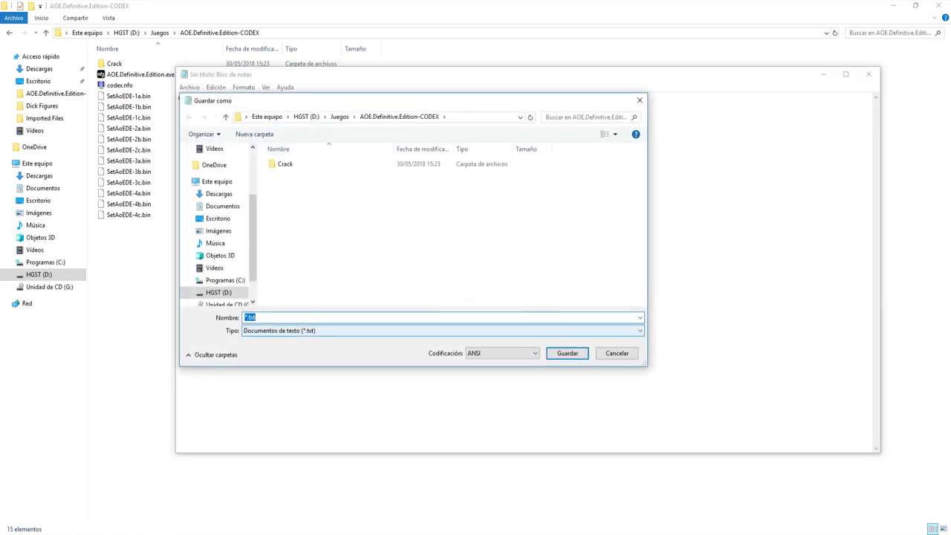
pyautogui.click(312, 330)
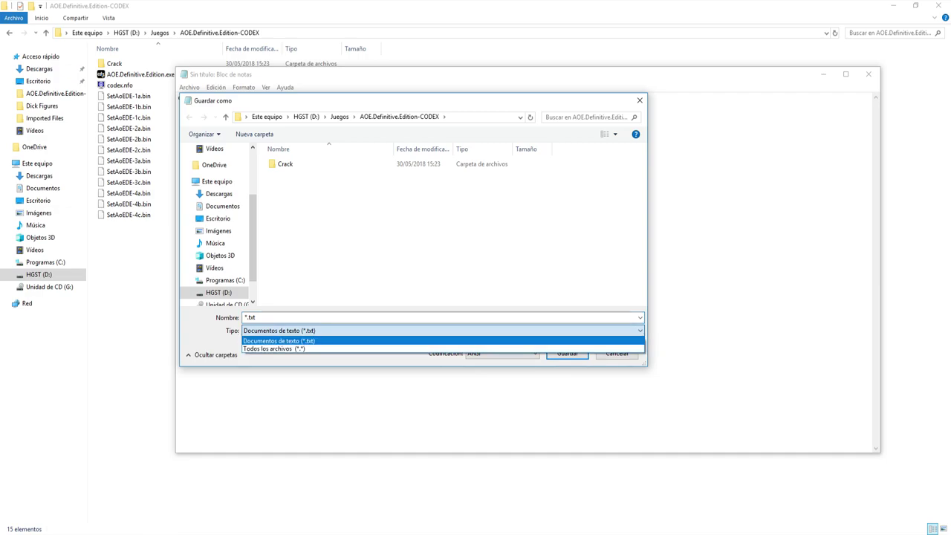
pyautogui.click(312, 348)
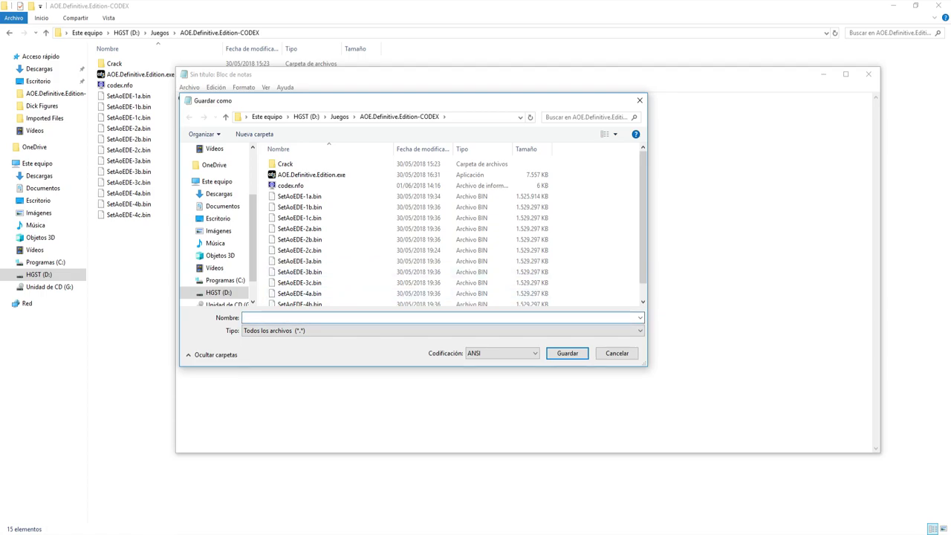
pyautogui.write('Sin Permiso')
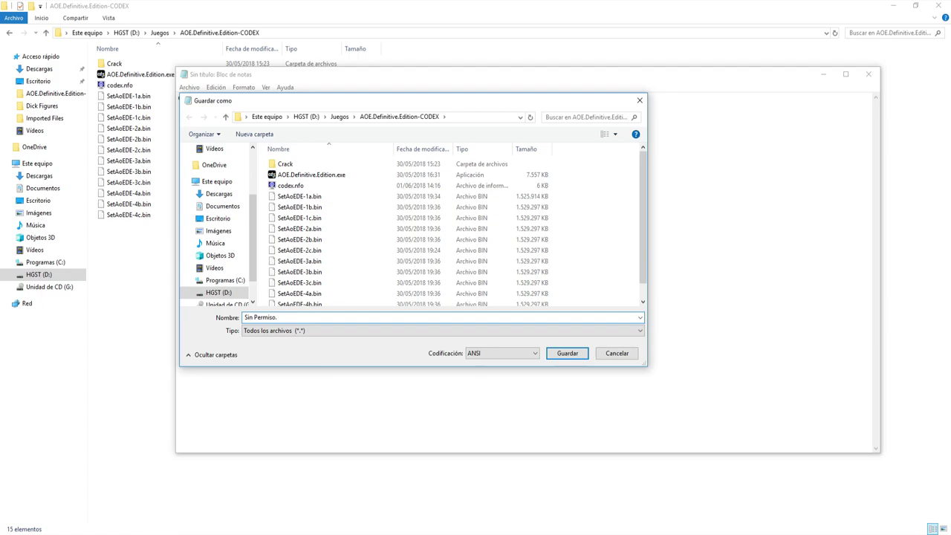
pyautogui.write('.bat')
pyautogui.click(567, 353)
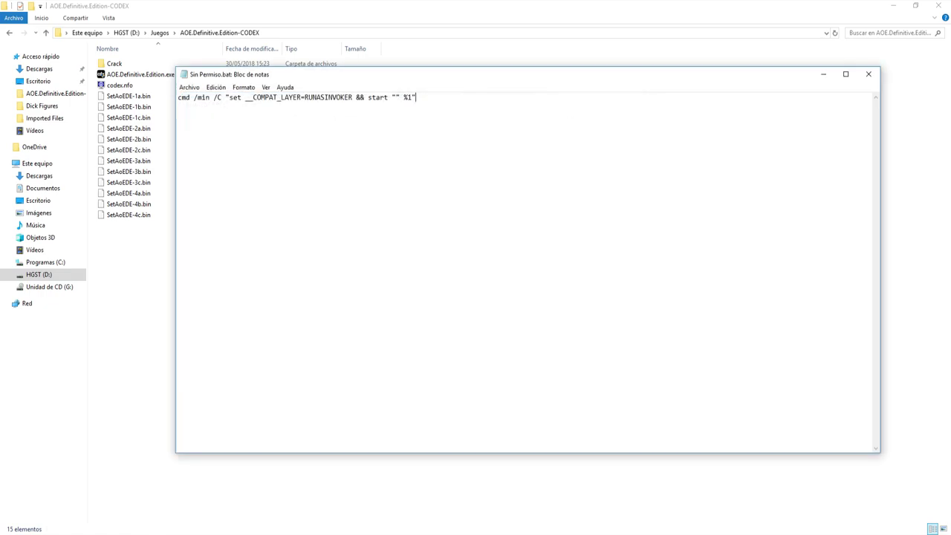
pyautogui.hotkey('alt', 'F4')
# Step: Open AOE.Definitive.Edition.exe with Sin Permiso.bat, continue past the system requirements notice, and exit the installer
pyautogui.click(140, 74)
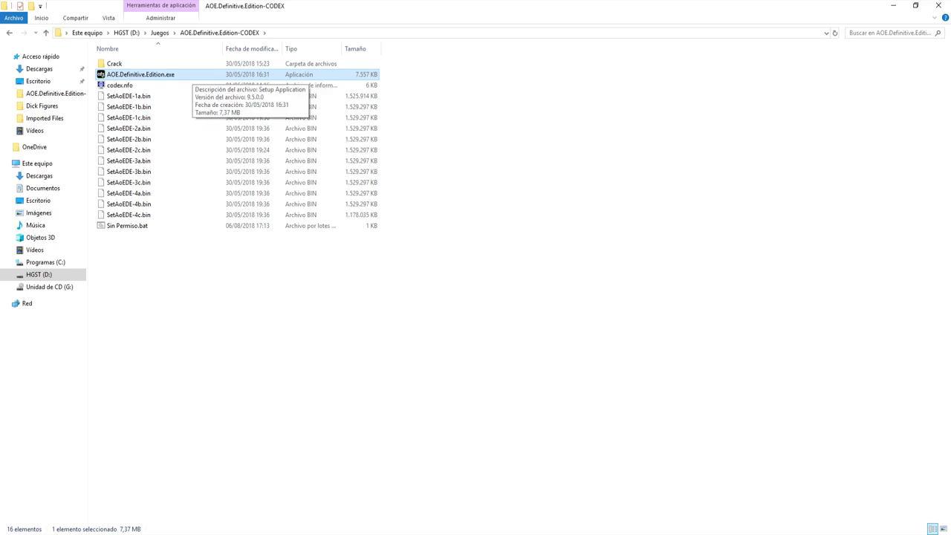
pyautogui.moveTo(185, 76); pyautogui.dragTo(189, 226)
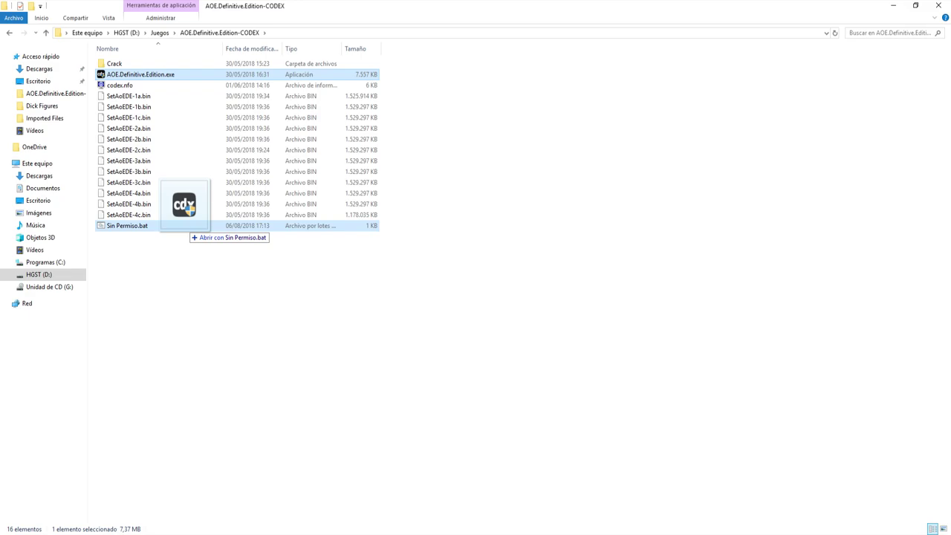
pyautogui.moveTo(190, 226); pyautogui.dragTo(185, 74)
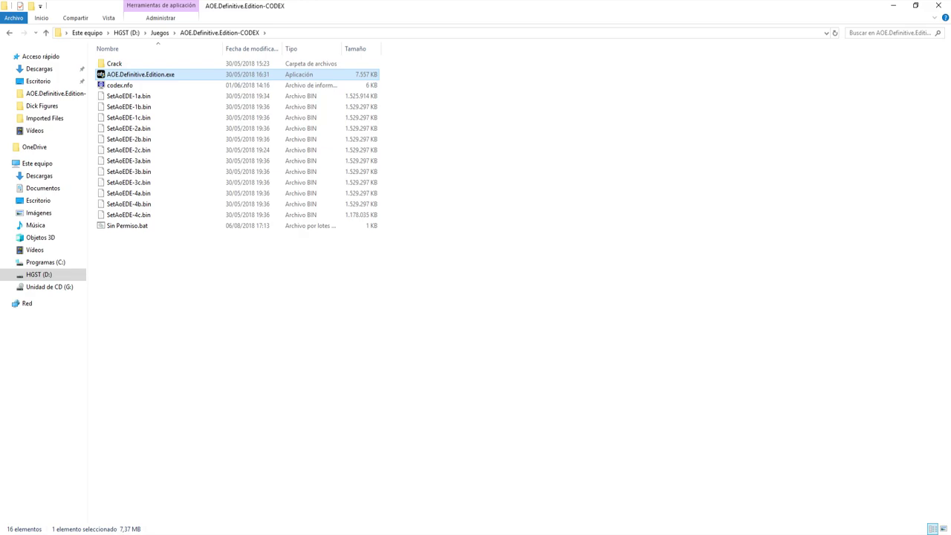
pyautogui.moveTo(189, 74); pyautogui.dragTo(189, 226)
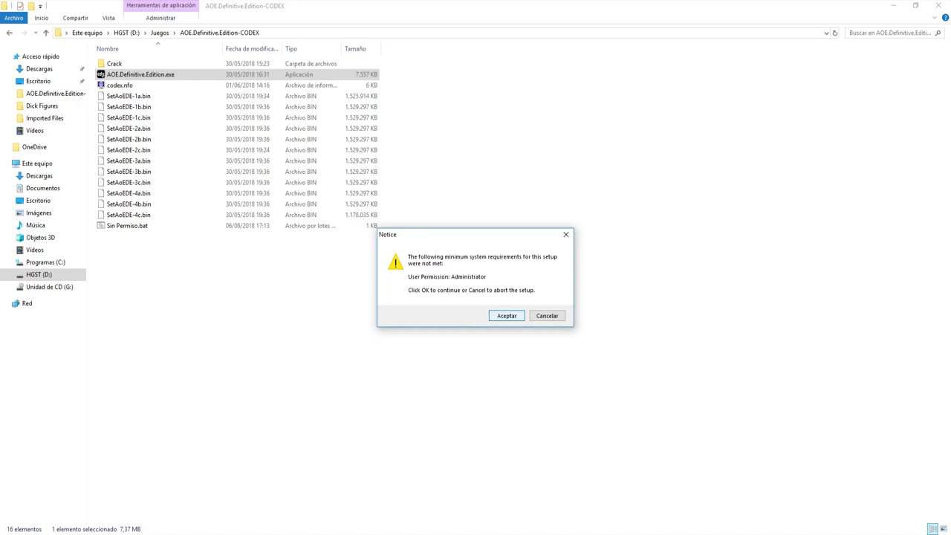
pyautogui.press('Return')
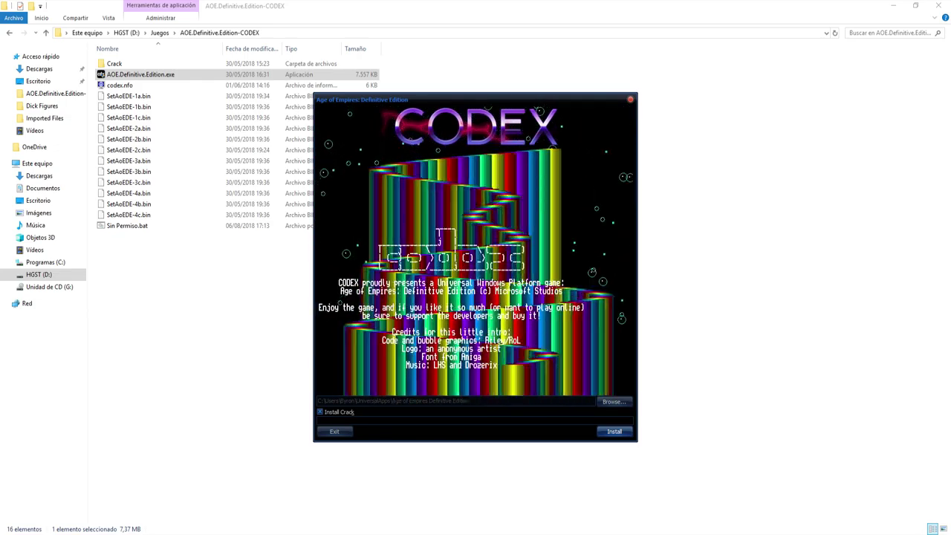
pyautogui.press('Escape')
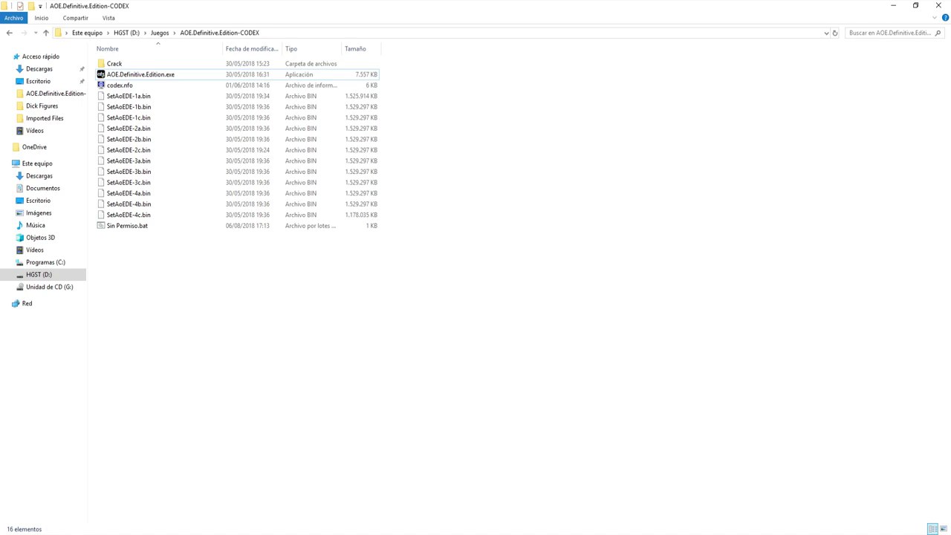
# Step: Close the leftover window and open a new blank Notepad document
pyautogui.hotkey('alt', 'Tab')
pyautogui.click(868, 74)
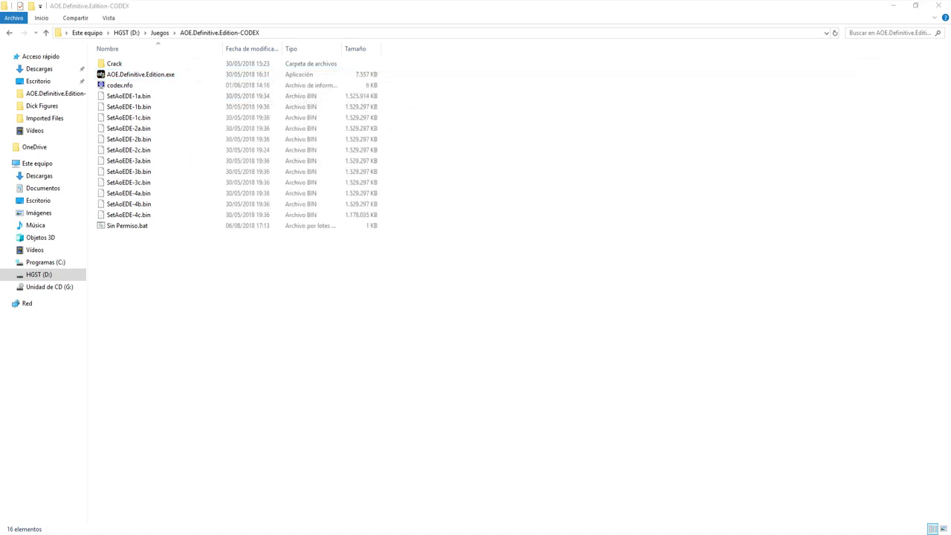
pyautogui.press('super')
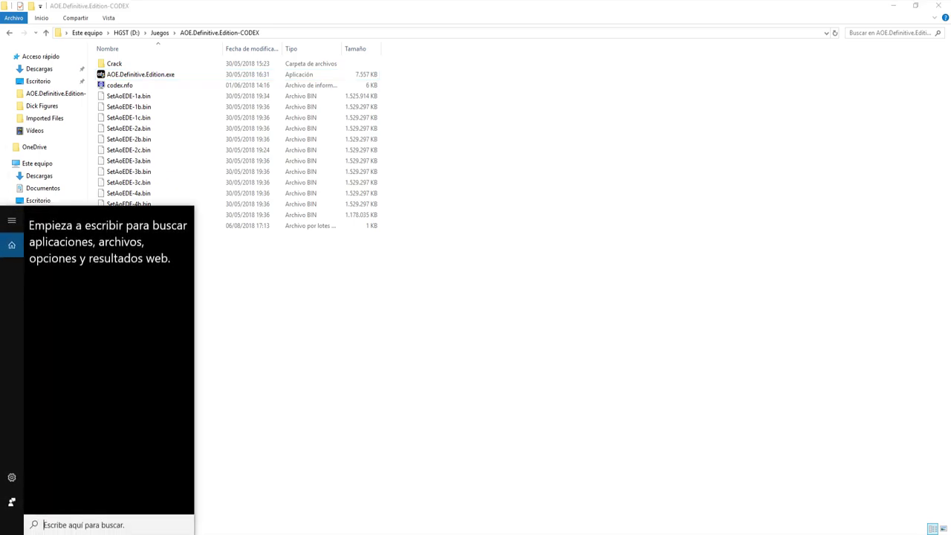
pyautogui.write('notepad')
pyautogui.press('Return')
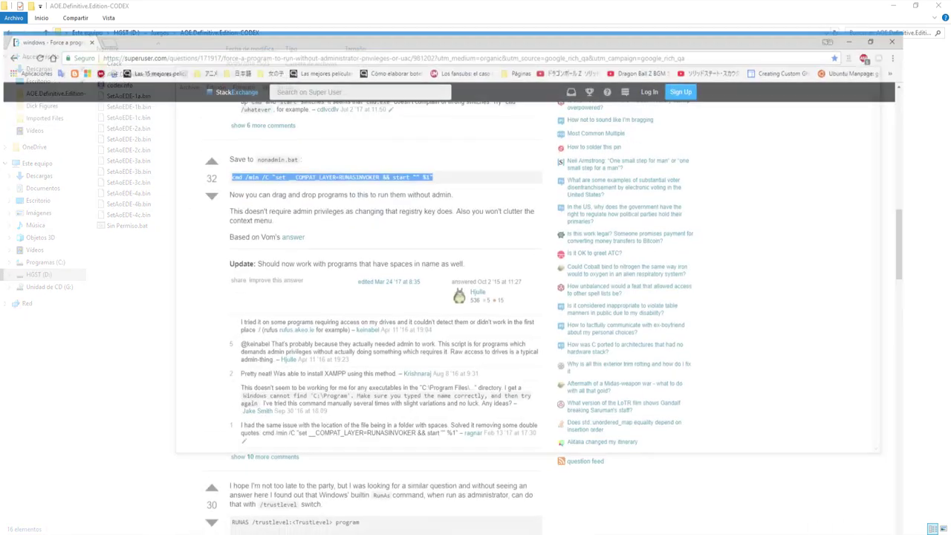
# Step: Copy the full registry script from the accepted Super User answer and paste it into the new Notepad document
pyautogui.scroll(3, 405, 297)
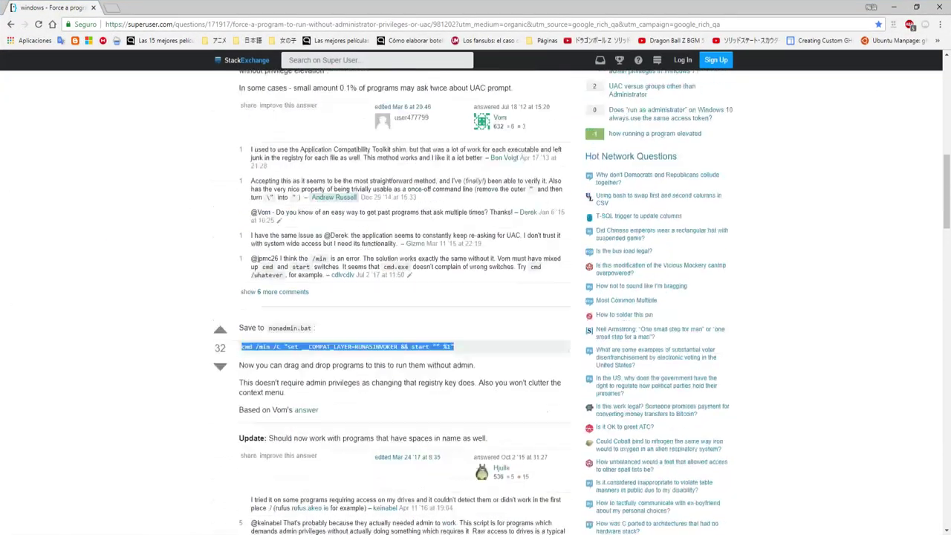
pyautogui.scroll(-2, 405, 297)
pyautogui.moveTo(485, 223); pyautogui.dragTo(315, 205)
pyautogui.click(315, 205)
pyautogui.moveTo(240, 180); pyautogui.dragTo(496, 230)
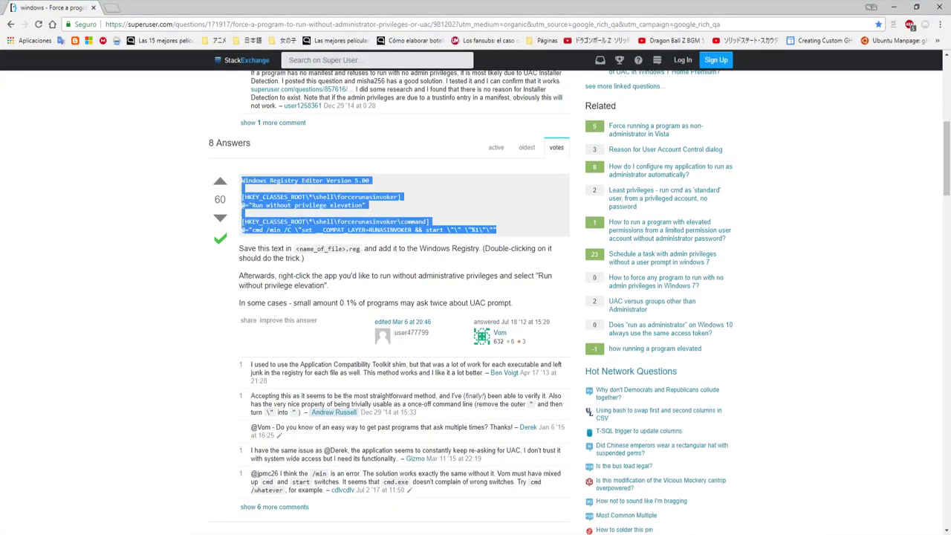
pyautogui.rightClick(494, 227)
pyautogui.click(519, 235)
pyautogui.click(894, 7)
pyautogui.rightClick(431, 188)
pyautogui.click(454, 229)
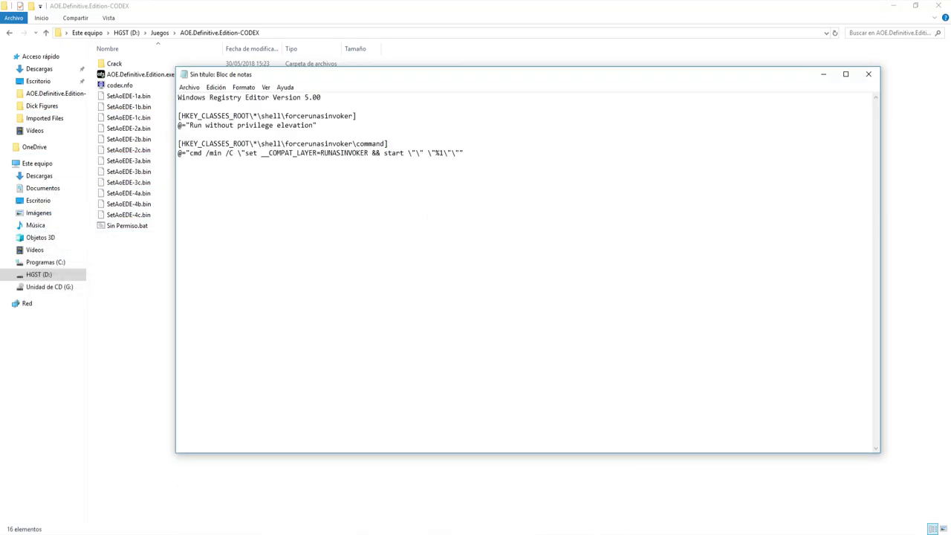
# Step: Try to save the registry script as "Sin Permiso." with the all-files type in the installer's folder
pyautogui.click(189, 87)
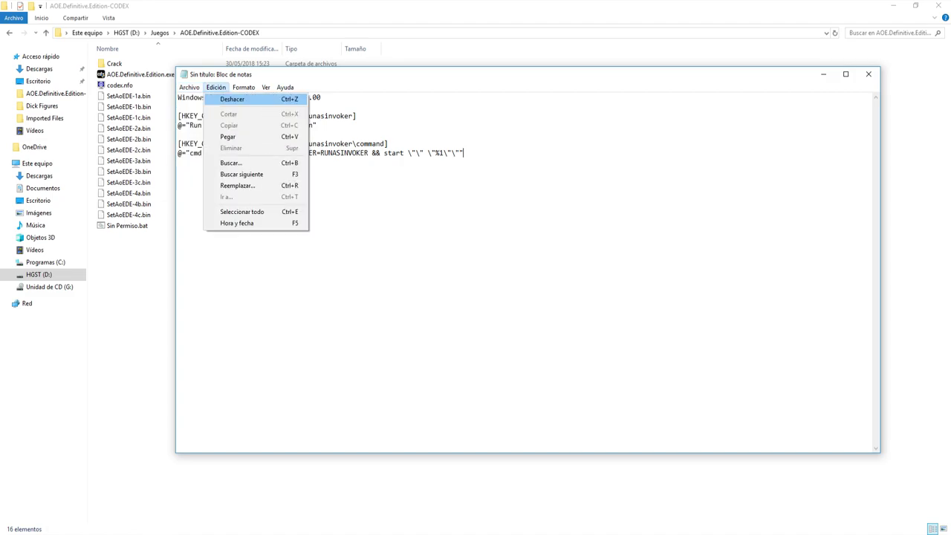
pyautogui.press('Return')
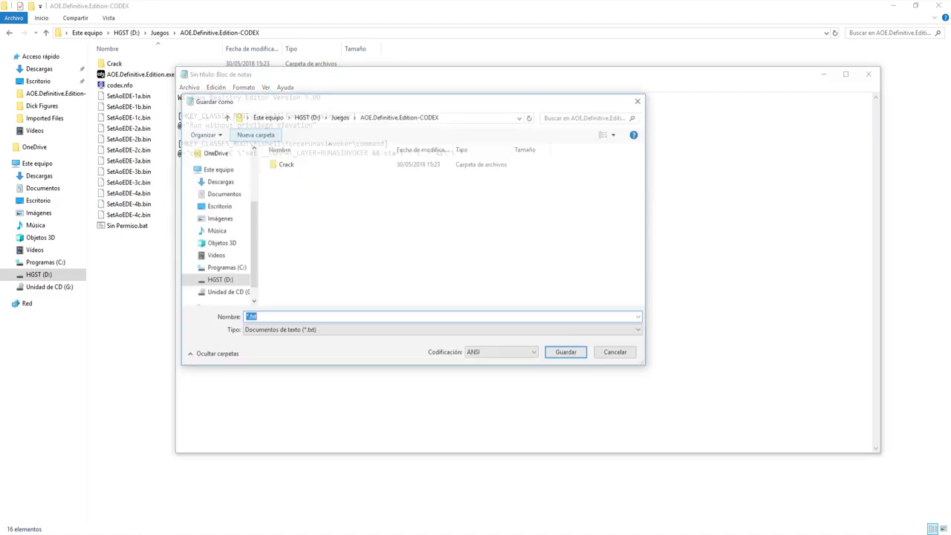
pyautogui.click(442, 330)
pyautogui.click(441, 348)
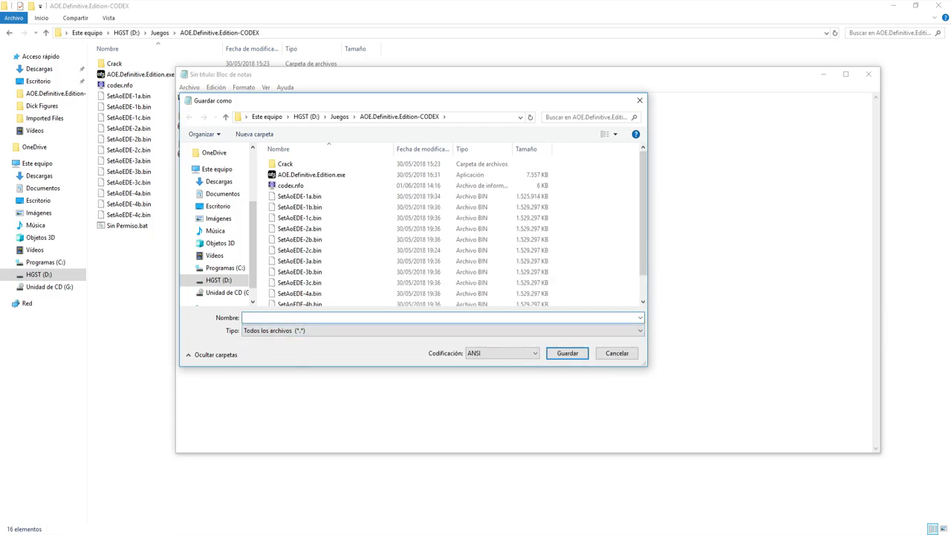
pyautogui.write('Sin Permiso.')
pyautogui.press('Return')
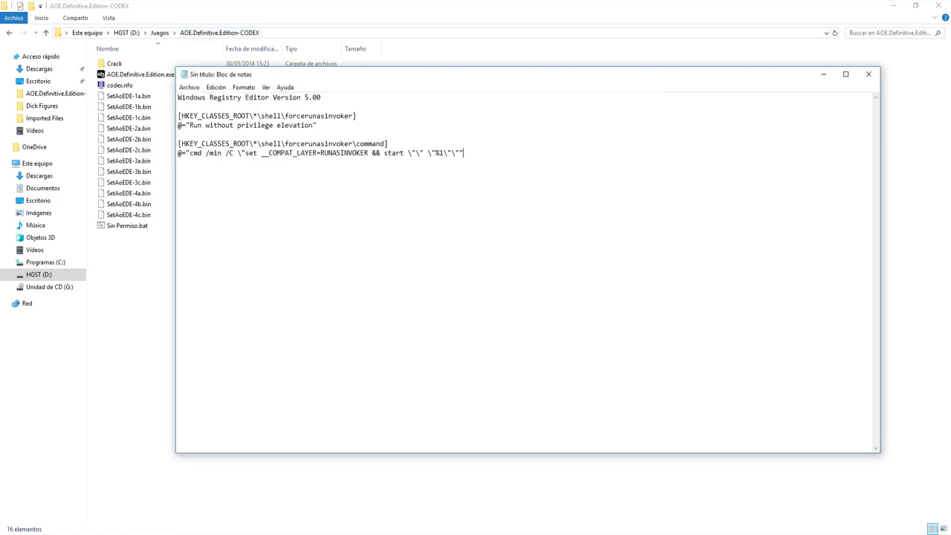
# Step: Save the registry script as "Sin permiso.reg" with the all-files type in the AOE.Definitive.Edition-CODEX folder
pyautogui.click(215, 87)
pyautogui.moveTo(188, 86)
pyautogui.click(213, 133)
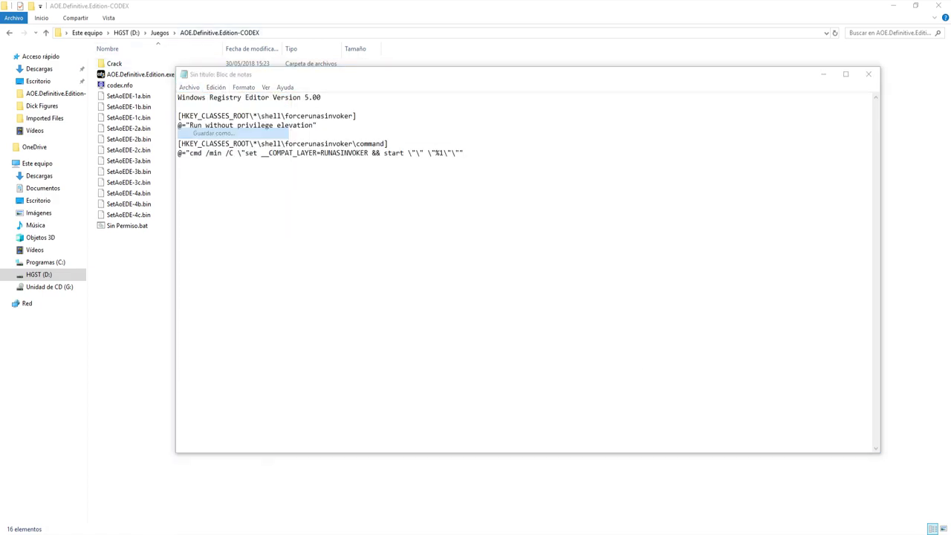
pyautogui.click(441, 331)
pyautogui.click(274, 349)
pyautogui.click(274, 317)
pyautogui.write('Sin permiso')
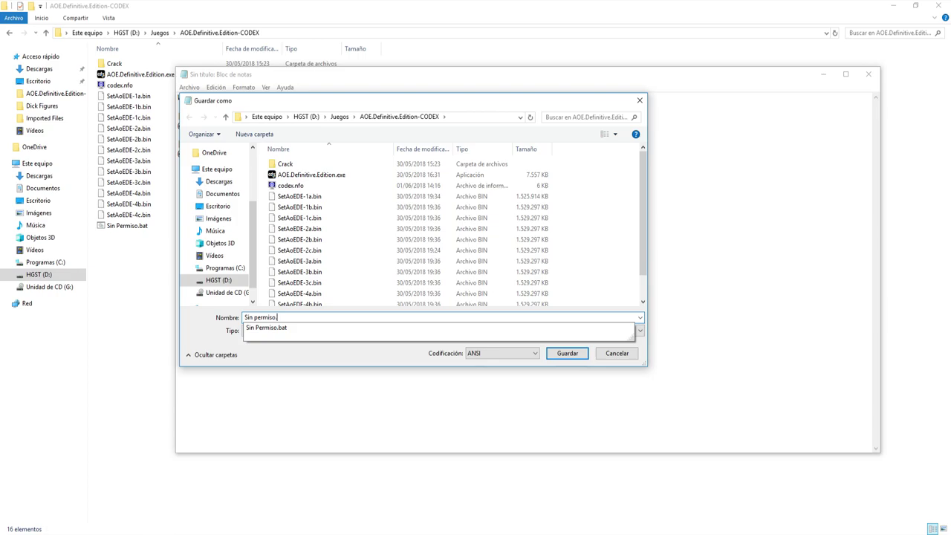
pyautogui.write('.')
pyautogui.press('Escape')
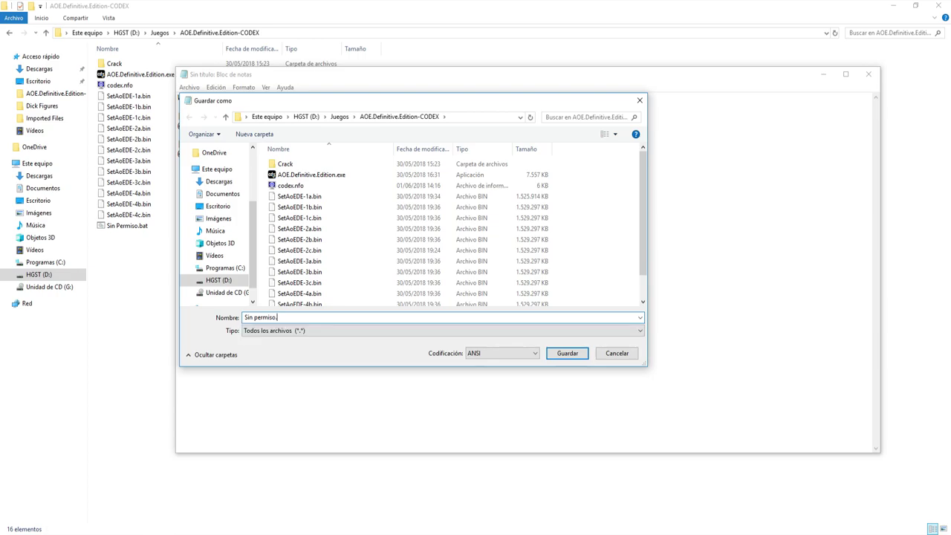
pyautogui.write('reg')
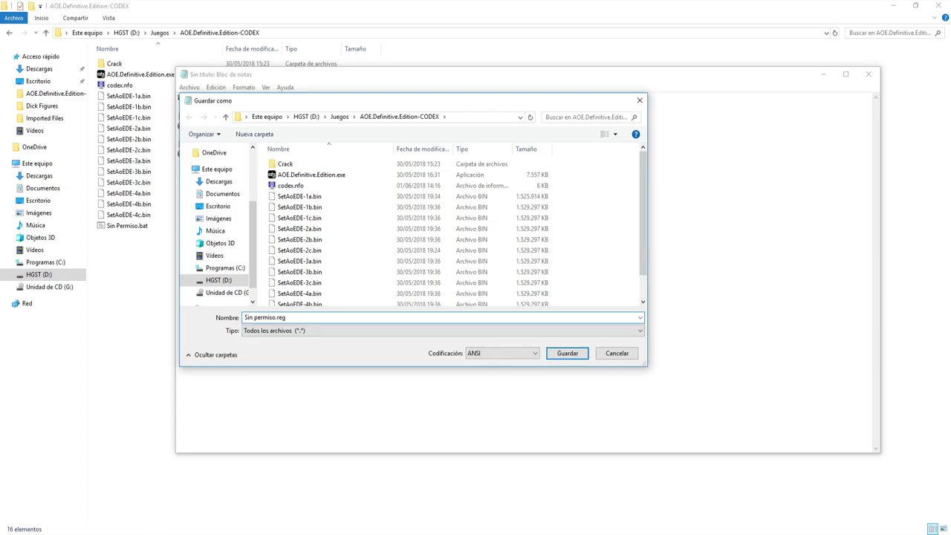
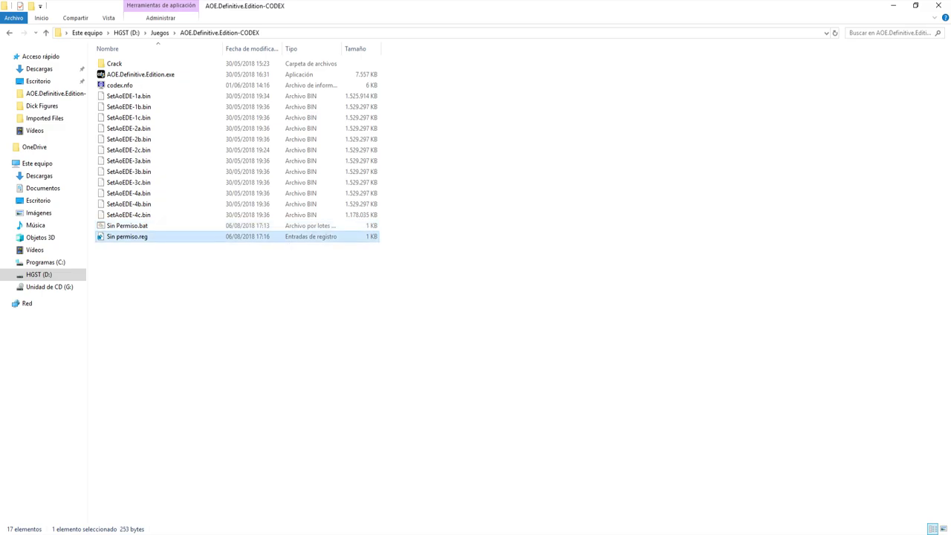
# Step: Rename the saved registry file as Sin Permiso.reg, with a capital P
pyautogui.press('F2')
pyautogui.press('Left')
pyautogui.press('Right')
pyautogui.press('Delete')
pyautogui.write('P')
pyautogui.press('Return')
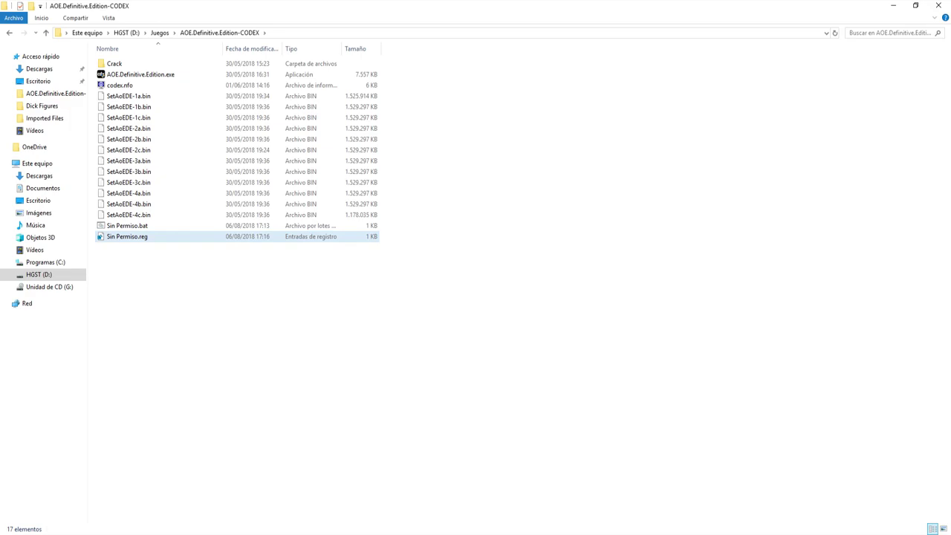
# Step: Merge Sin Permiso.reg into the Windows registry and dismiss the confirmation messages
pyautogui.press('Return')
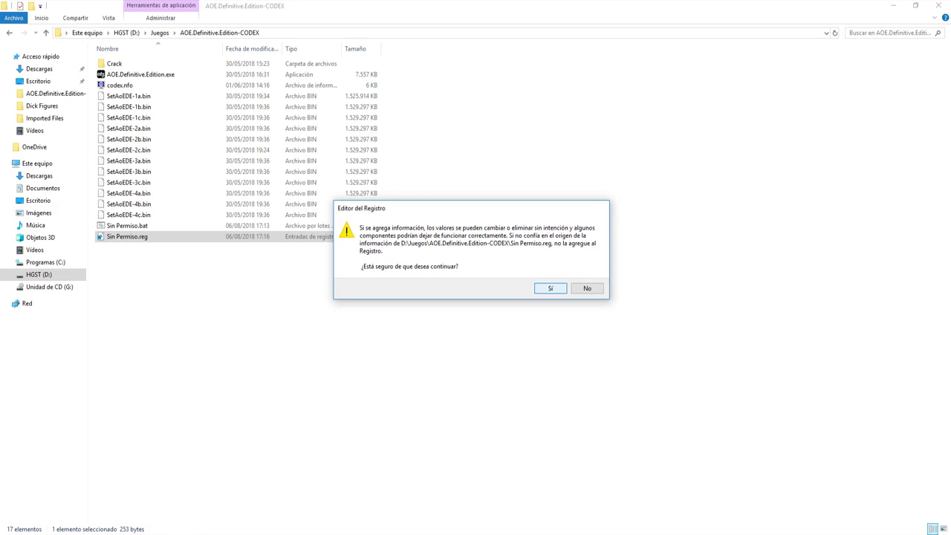
pyautogui.click(549, 288)
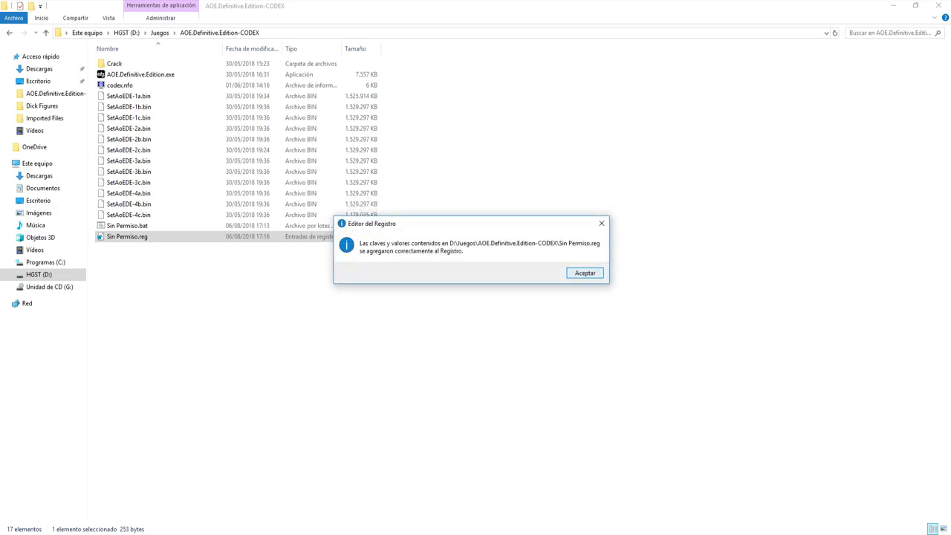
pyautogui.press('Return')
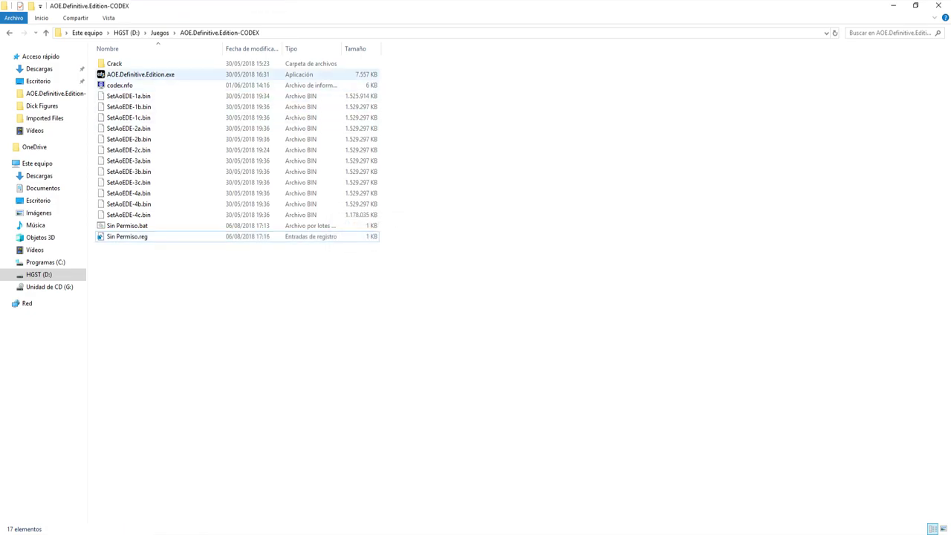
# Step: Try replacing the menu label "Run without privilege elevation" in the registry script with random text, and close the script without saving
pyautogui.rightClick(198, 74)
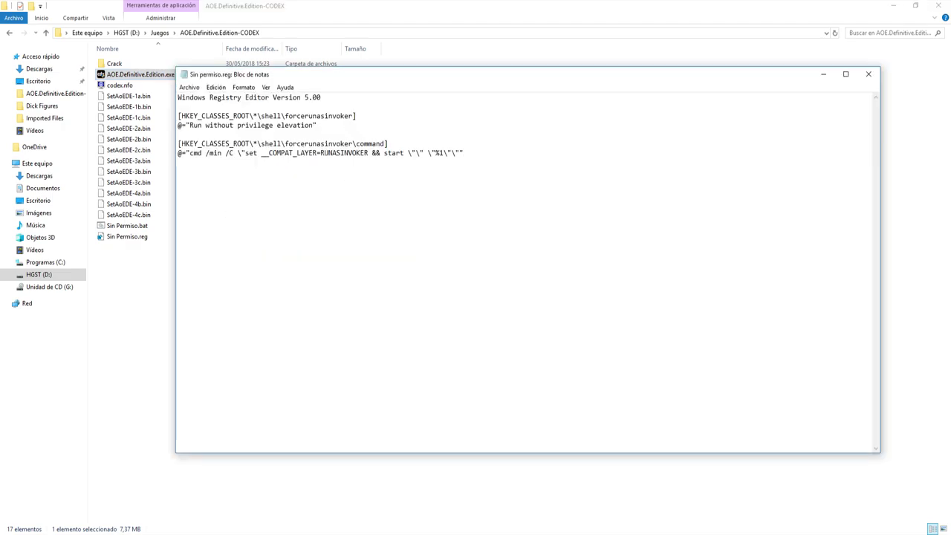
pyautogui.hotkey('shift', 'Home')
pyautogui.hotkey('shift', 'Right')
pyautogui.hotkey('shift', 'Right')
pyautogui.hotkey('shift', 'Right')
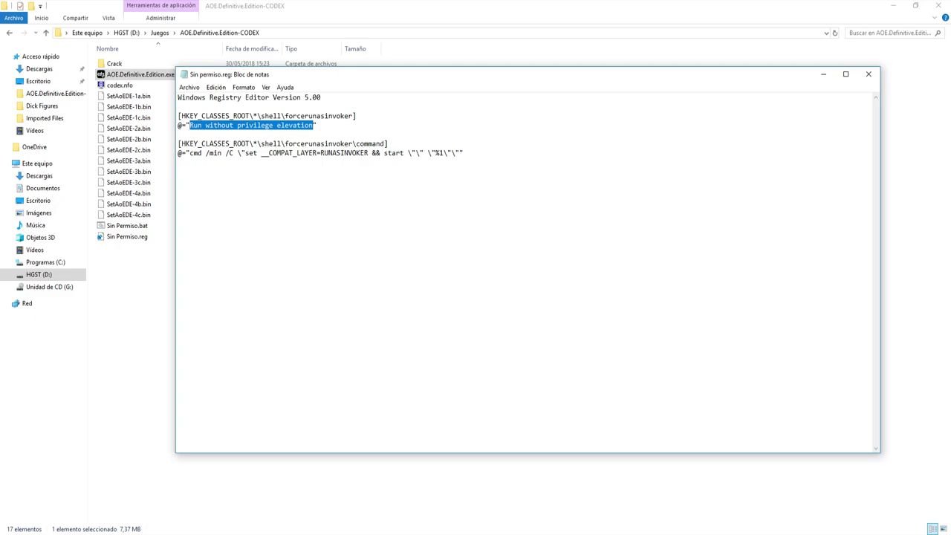
pyautogui.write('mhkbkbfhaufjkbasdf')
pyautogui.press('BackSpace')
pyautogui.press('BackSpace')
pyautogui.press('BackSpace')
pyautogui.press('BackSpace')
pyautogui.press('BackSpace')
pyautogui.press('BackSpace')
pyautogui.press('BackSpace')
pyautogui.press('BackSpace')
pyautogui.press('BackSpace')
pyautogui.press('BackSpace')
pyautogui.press('BackSpace')
pyautogui.press('BackSpace')
pyautogui.press('BackSpace')
pyautogui.press('BackSpace')
pyautogui.press('BackSpace')
pyautogui.press('BackSpace')
pyautogui.press('BackSpace')
pyautogui.press('BackSpace')
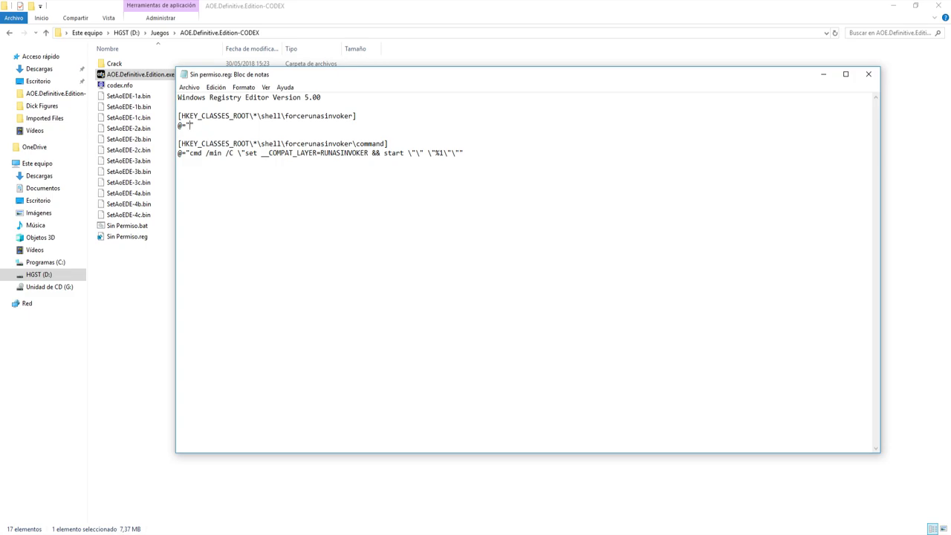
pyautogui.hotkey('ctrl', 'z')
pyautogui.press('BackSpace')
pyautogui.click(869, 74)
pyautogui.click(479, 283)
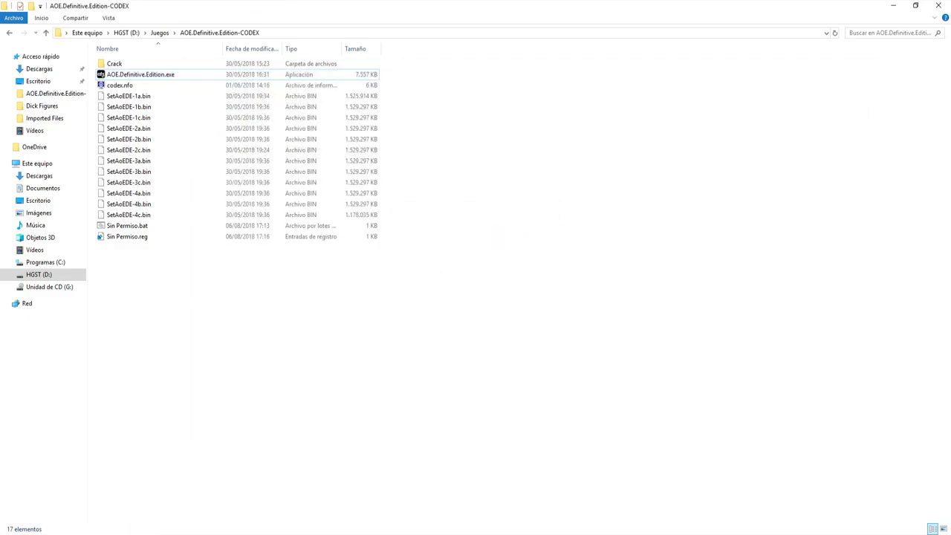
# Step: Launch AOE.Definitive.Edition.exe with the "Run without privilege elevation" option and continue past the minimum system requirements notice
pyautogui.click(223, 75)
pyautogui.rightClick(223, 75)
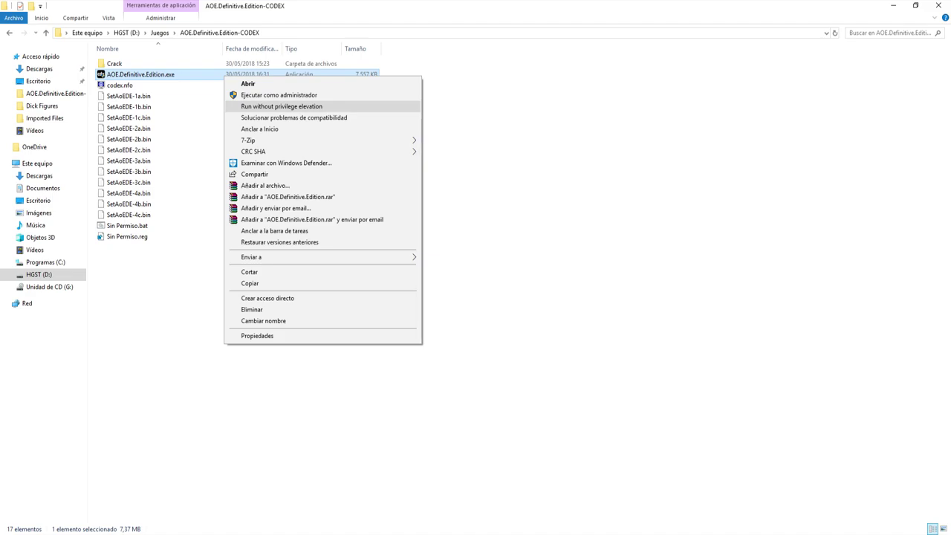
pyautogui.click(281, 107)
pyautogui.moveTo(223, 74); pyautogui.dragTo(191, 403)
pyautogui.rightClick(209, 74)
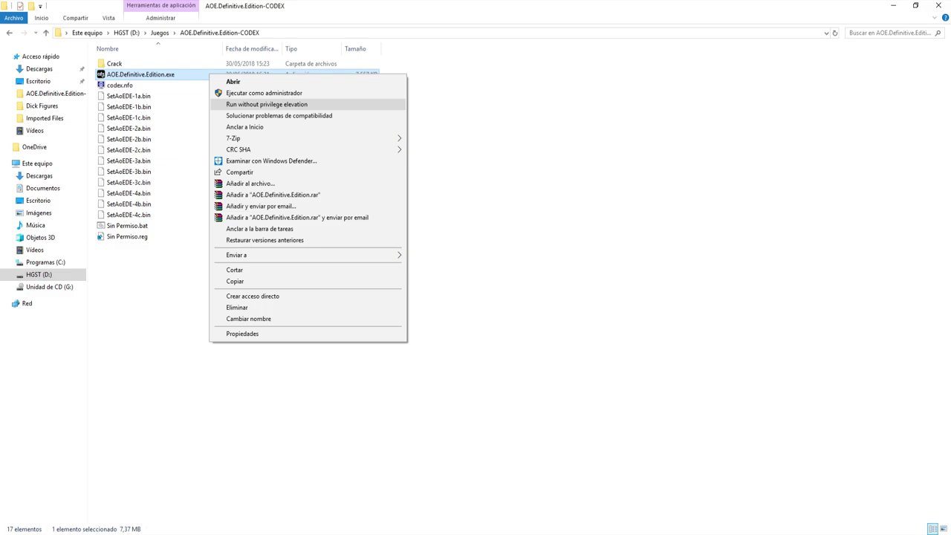
pyautogui.click(266, 104)
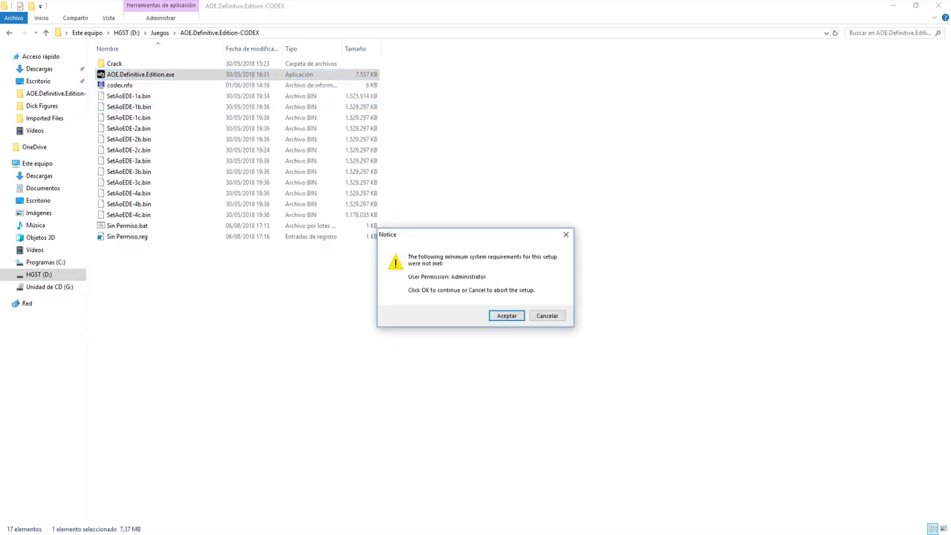
pyautogui.press('Return')
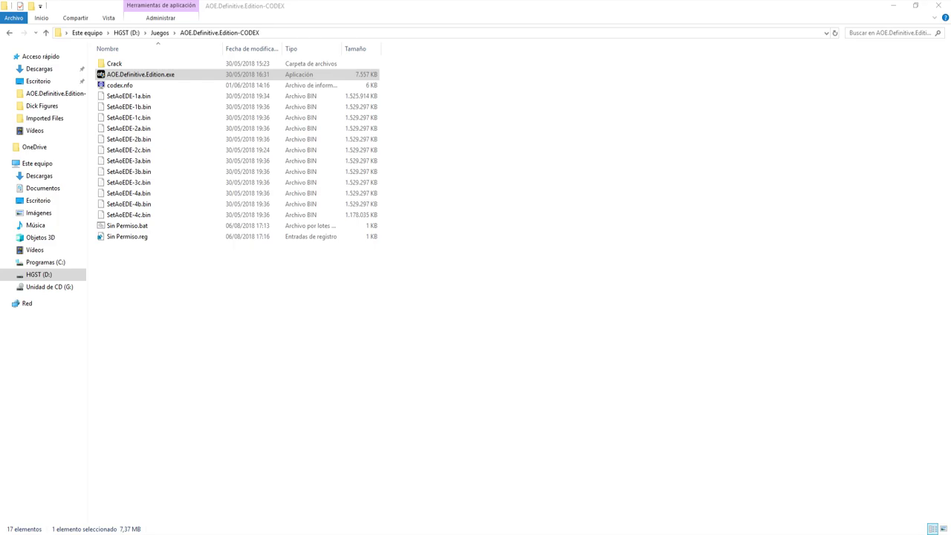